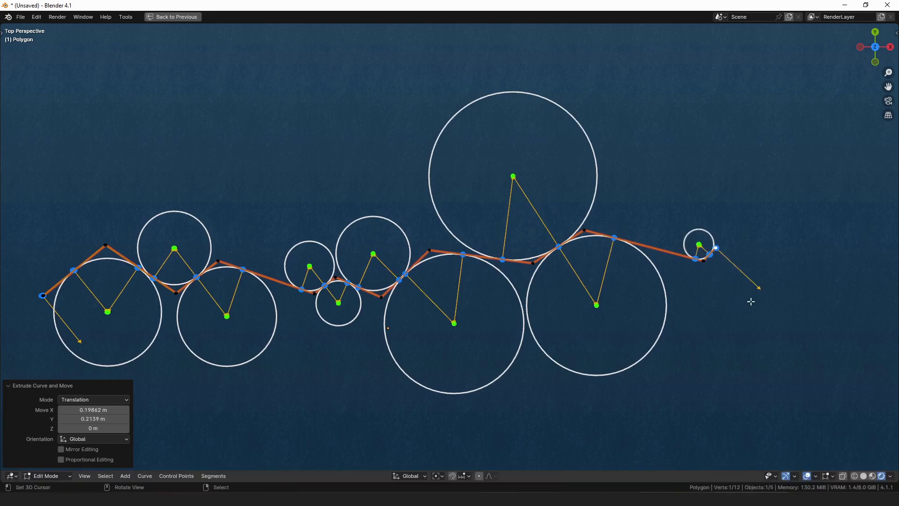
Extrude a run of extra zigzag points from the right end of the Polygon curve and leave edit mode
{"action": "key", "text": "e"}
{"action": "left_click", "coordinate": [788, 296]}
{"action": "key", "text": "e"}
{"action": "left_click", "coordinate": [821, 328]}
{"action": "key", "text": "e"}
{"action": "left_click", "coordinate": [863, 303]}
{"action": "key", "text": "e"}
{"action": "left_click", "coordinate": [12, 309]}
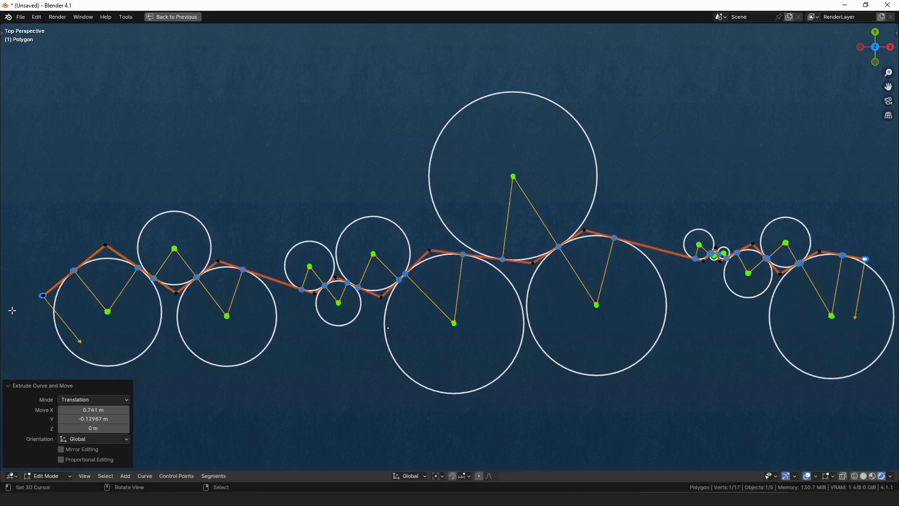
{"action": "key", "text": "Tab"}
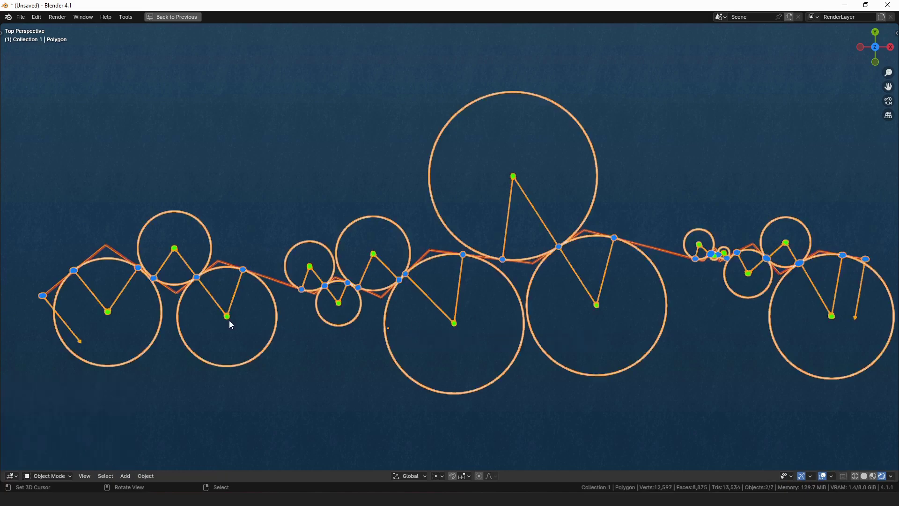
Deselect all objects and play the animation of the curve rounding along the circles
{"action": "key", "text": "alt+a"}
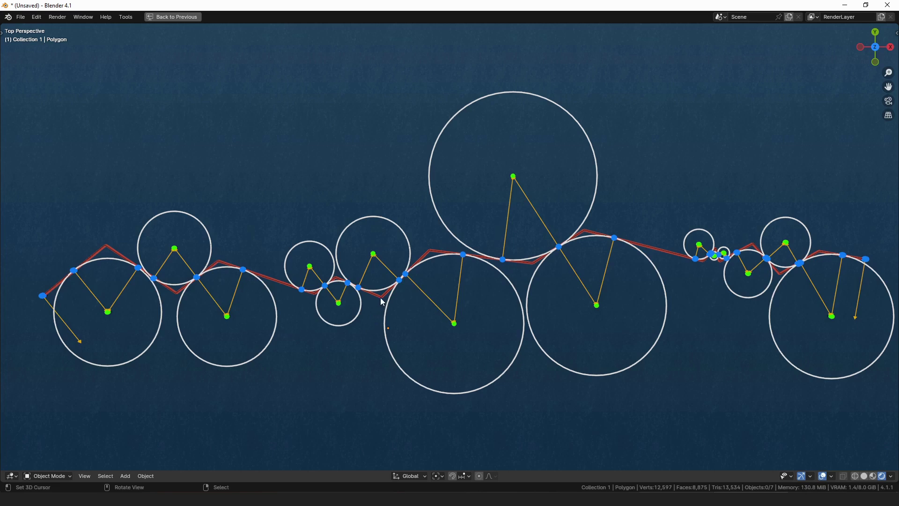
{"action": "key", "text": "space"}
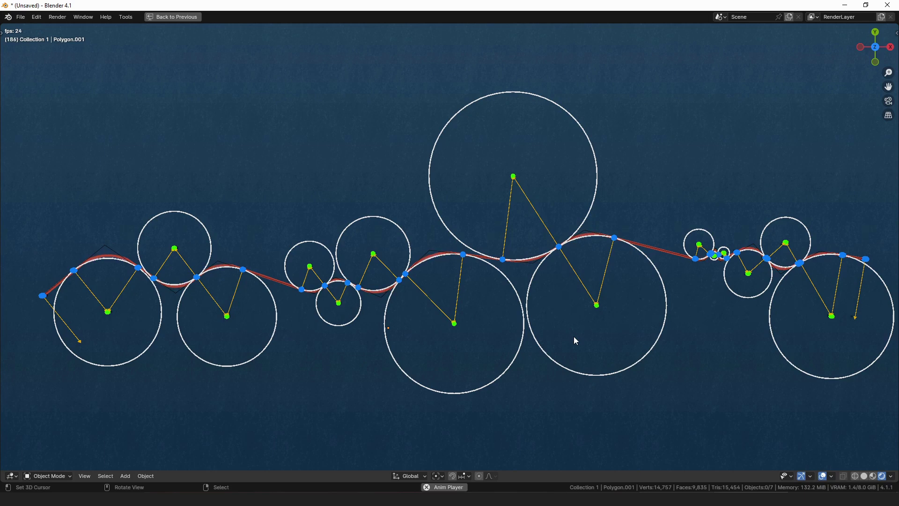
{"action": "key", "text": "Escape"}
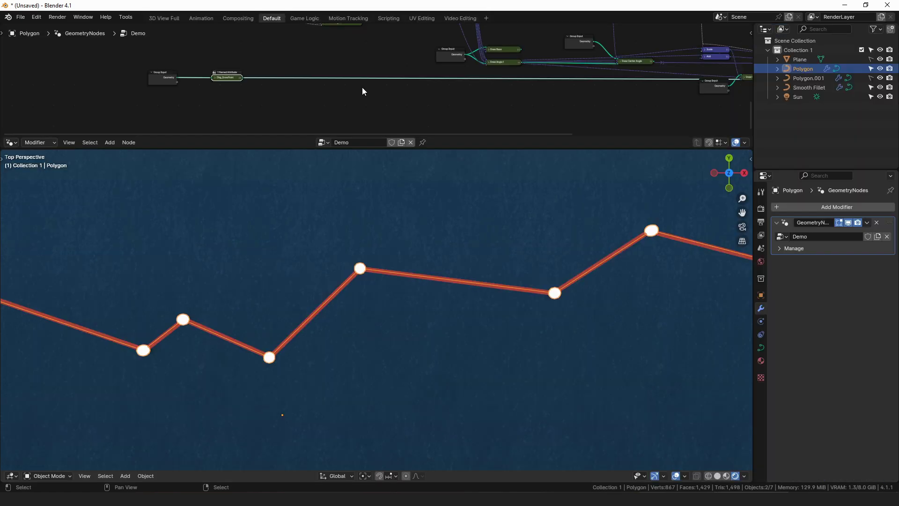
Try annotating one corner's angle, its two adjoining segments and a circle tangent to them, and undo the strokes
{"action": "scroll", "coordinate": [367, 86], "scroll_direction": "up", "scroll_amount": 3, "text": "shift"}
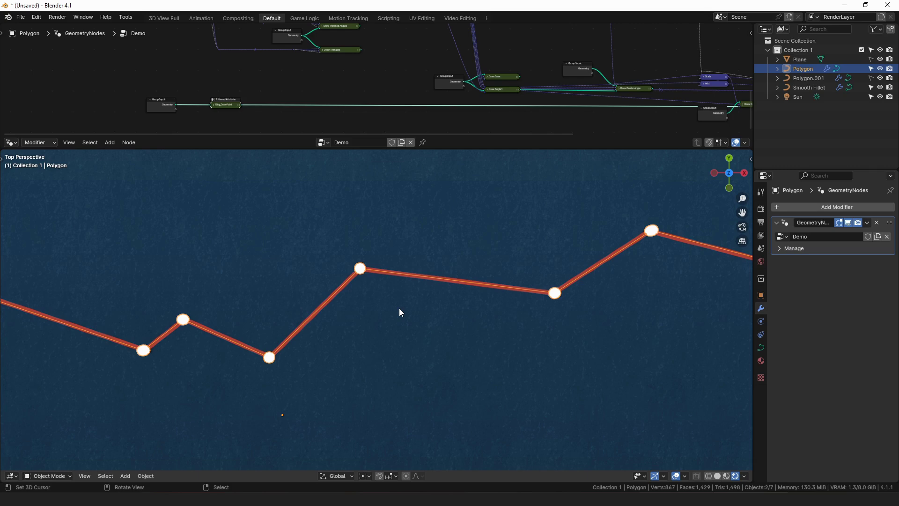
{"action": "mouse_move", "coordinate": [360, 270]}
{"action": "left_mouse_down"}
{"action": "mouse_move", "coordinate": [434, 282]}
{"action": "mouse_move", "coordinate": [348, 279]}
{"action": "mouse_move", "coordinate": [318, 311]}
{"action": "mouse_move", "coordinate": [371, 302]}
{"action": "mouse_move", "coordinate": [394, 279]}
{"action": "left_mouse_up"}
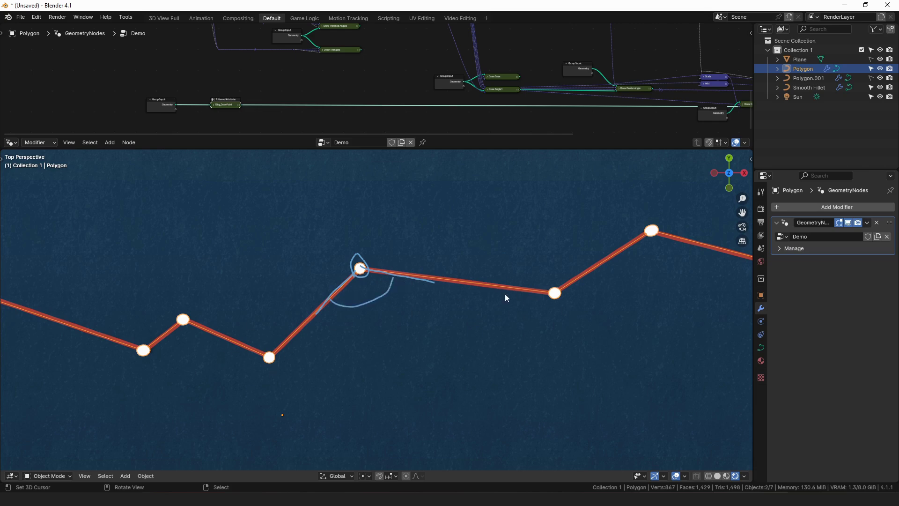
{"action": "mouse_move", "coordinate": [265, 347]}
{"action": "left_mouse_down"}
{"action": "mouse_move", "coordinate": [281, 361]}
{"action": "mouse_move", "coordinate": [289, 333]}
{"action": "mouse_move", "coordinate": [359, 260]}
{"action": "mouse_move", "coordinate": [358, 280]}
{"action": "mouse_move", "coordinate": [550, 291]}
{"action": "mouse_move", "coordinate": [551, 307]}
{"action": "left_mouse_up"}
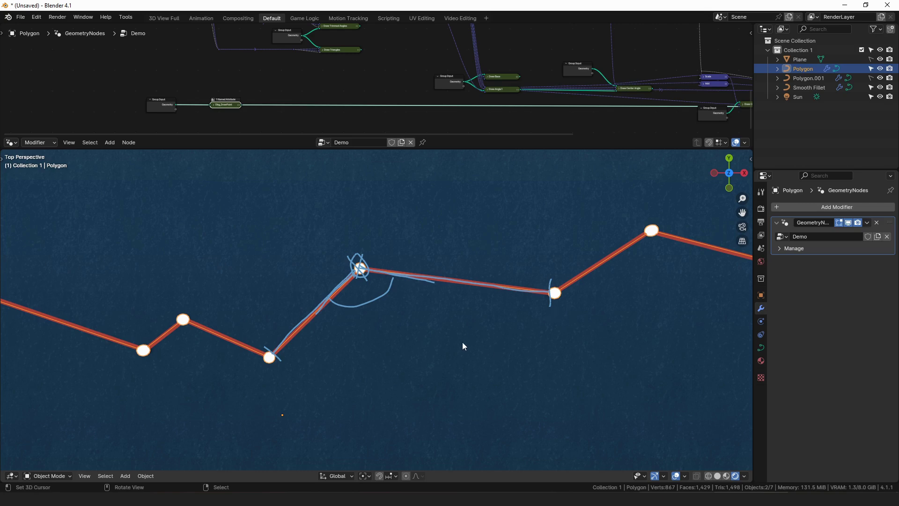
{"action": "left_click_drag", "start_coordinate": [405, 351], "coordinate": [404, 352]}
{"action": "mouse_move", "coordinate": [503, 338]}
{"action": "left_mouse_down"}
{"action": "mouse_move", "coordinate": [437, 278]}
{"action": "mouse_move", "coordinate": [310, 322]}
{"action": "mouse_move", "coordinate": [414, 420]}
{"action": "mouse_move", "coordinate": [510, 330]}
{"action": "left_mouse_up"}
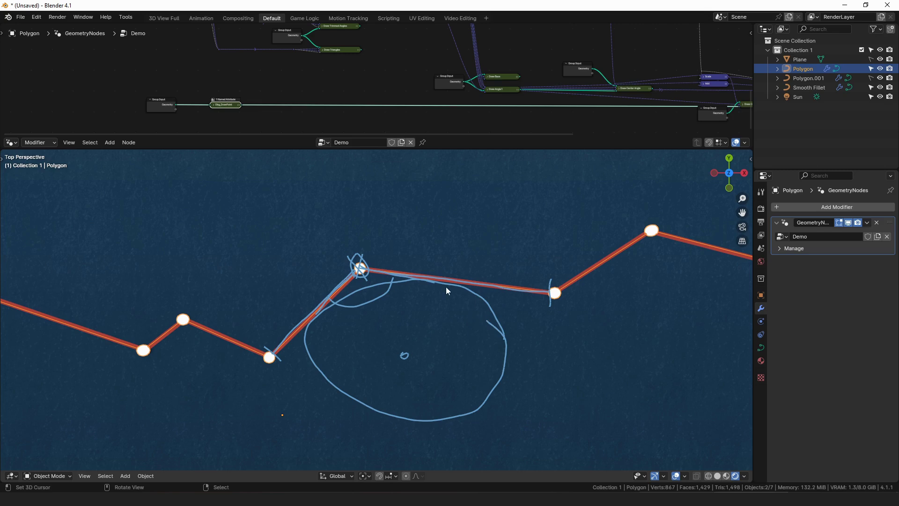
{"action": "key", "text": "ctrl+z"}
{"action": "key", "text": "ctrl+z"}
{"action": "key", "text": "ctrl+z"}
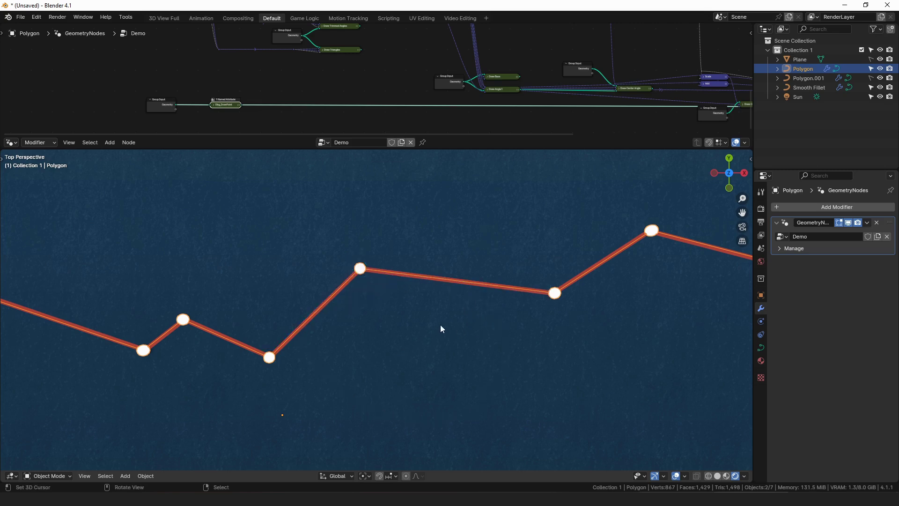
Preview the Draw Trimmed Angles node and annotate the edge shared by two neighbouring corners, erasing the strokes again
{"action": "middle_click_drag", "start_coordinate": [395, 51], "coordinate": [365, 97]}
{"action": "left_click", "coordinate": [333, 70], "text": "ctrl+shift"}
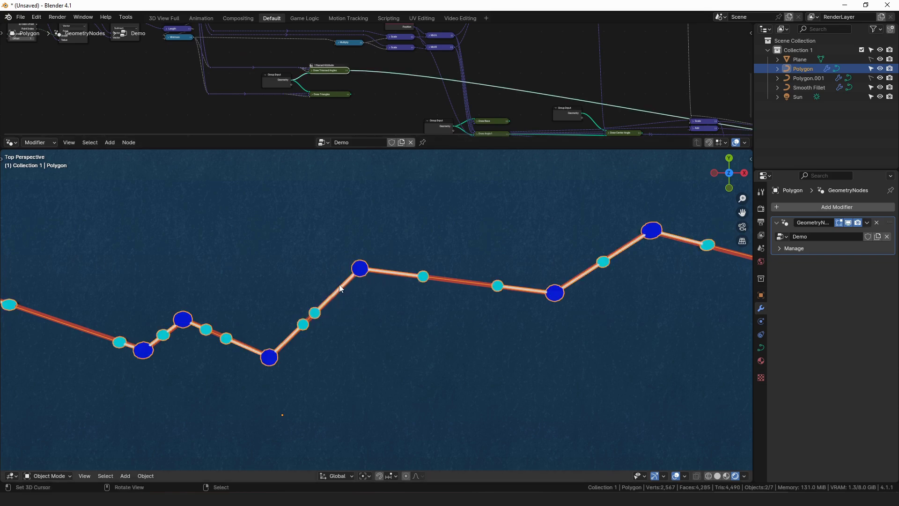
{"action": "mouse_move", "coordinate": [360, 269]}
{"action": "left_mouse_down"}
{"action": "mouse_move", "coordinate": [325, 274]}
{"action": "mouse_move", "coordinate": [258, 349]}
{"action": "mouse_move", "coordinate": [268, 357]}
{"action": "left_mouse_up"}
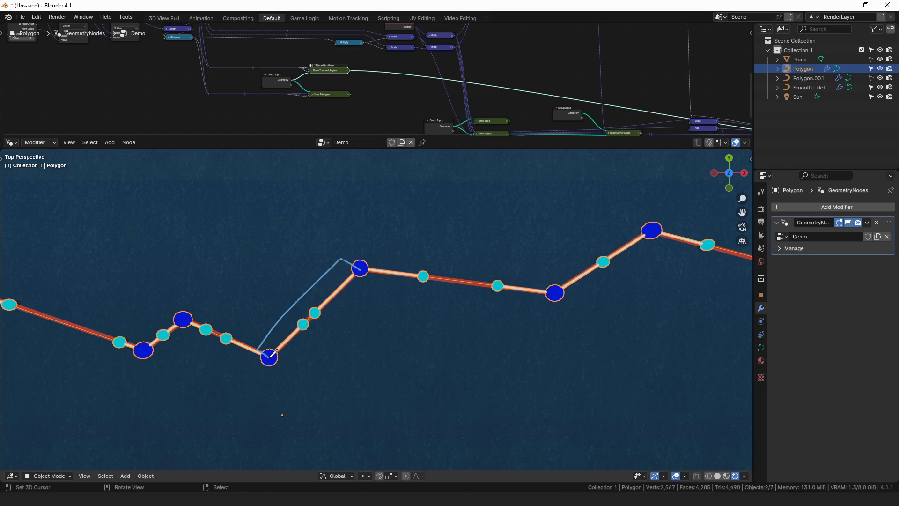
{"action": "left_click_drag", "start_coordinate": [288, 294], "coordinate": [299, 303]}
{"action": "left_click_drag", "start_coordinate": [336, 328], "coordinate": [284, 283]}
{"action": "mouse_move", "coordinate": [272, 356]}
{"action": "left_mouse_down"}
{"action": "mouse_move", "coordinate": [310, 301]}
{"action": "mouse_move", "coordinate": [325, 303]}
{"action": "left_mouse_up"}
{"action": "left_click_drag", "start_coordinate": [352, 274], "coordinate": [304, 319]}
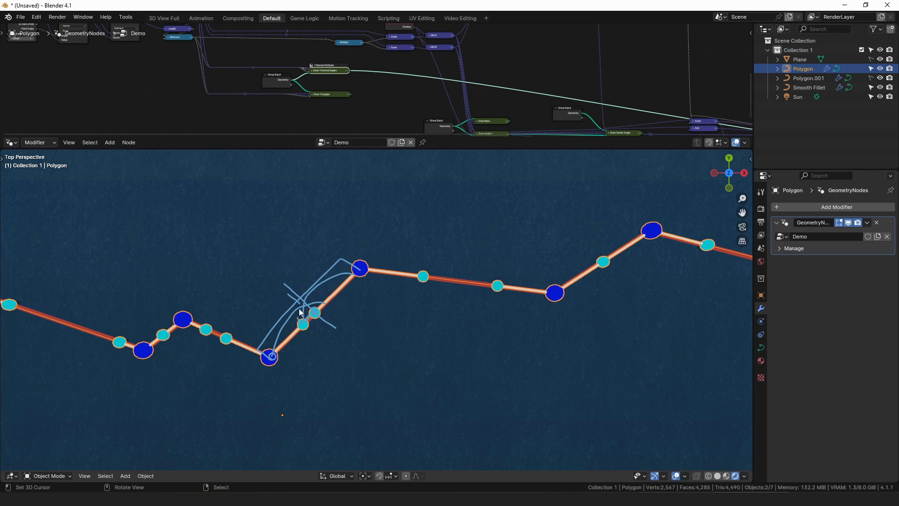
{"action": "right_click", "coordinate": [376, 298]}
{"action": "left_click", "coordinate": [377, 297]}
Try annotating the trimmed points beside the upper middle corner, and undo the marks
{"action": "left_click_drag", "start_coordinate": [317, 319], "coordinate": [310, 327]}
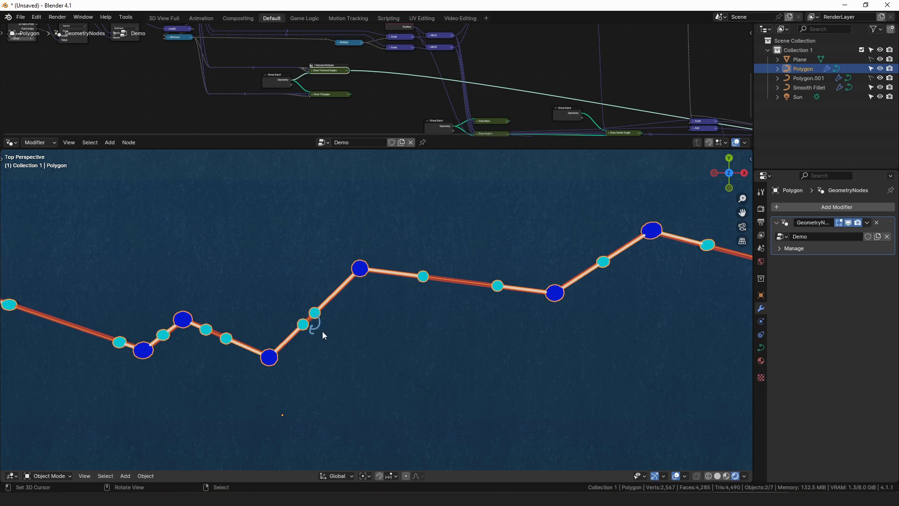
{"action": "left_click_drag", "start_coordinate": [440, 274], "coordinate": [437, 284]}
{"action": "key", "text": "ctrl+z"}
{"action": "key", "text": "ctrl+z"}
Preview the Draw Triangles and Draw Base nodes to examine the trimmed triangles and their base lines
{"action": "middle_click_drag", "start_coordinate": [329, 99], "coordinate": [306, 92]}
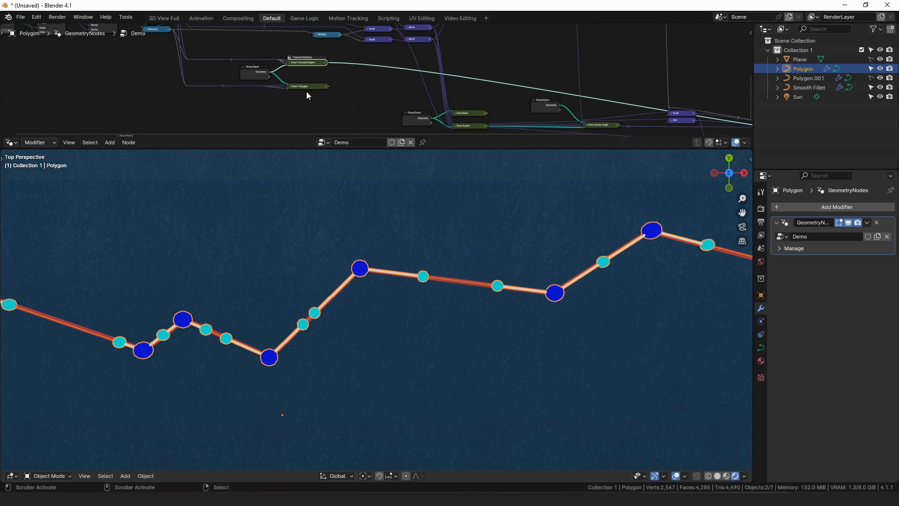
{"action": "left_click", "coordinate": [312, 86], "text": "ctrl+shift"}
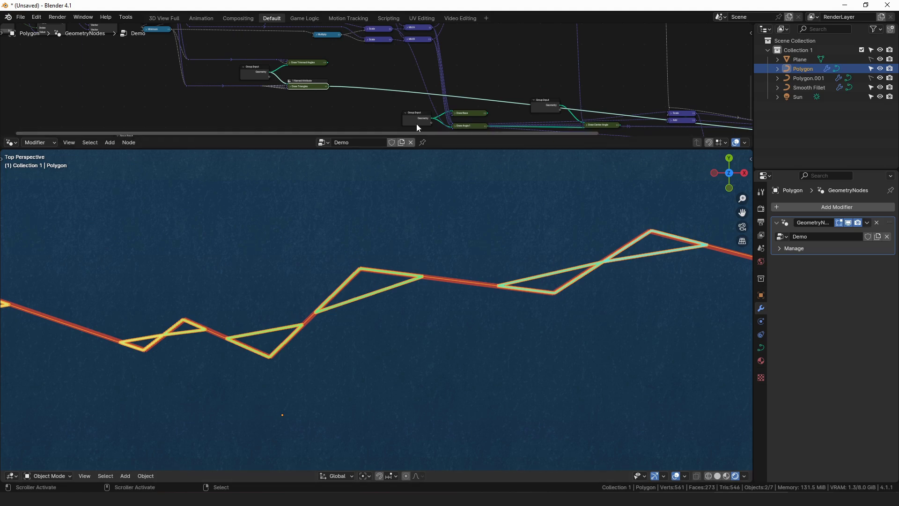
{"action": "middle_click_drag", "start_coordinate": [408, 133], "coordinate": [319, 102]}
{"action": "left_click", "coordinate": [380, 83], "text": "ctrl+shift"}
{"action": "middle_click_drag", "start_coordinate": [417, 96], "coordinate": [391, 76]}
{"action": "middle_click_drag", "start_coordinate": [375, 95], "coordinate": [374, 61], "text": "ctrl"}
{"action": "mouse_move", "coordinate": [377, 83]}
{"action": "middle_mouse_down"}
{"action": "mouse_move", "coordinate": [372, 97]}
{"action": "mouse_move", "coordinate": [372, 75]}
{"action": "mouse_move", "coordinate": [359, 85]}
{"action": "middle_mouse_up"}
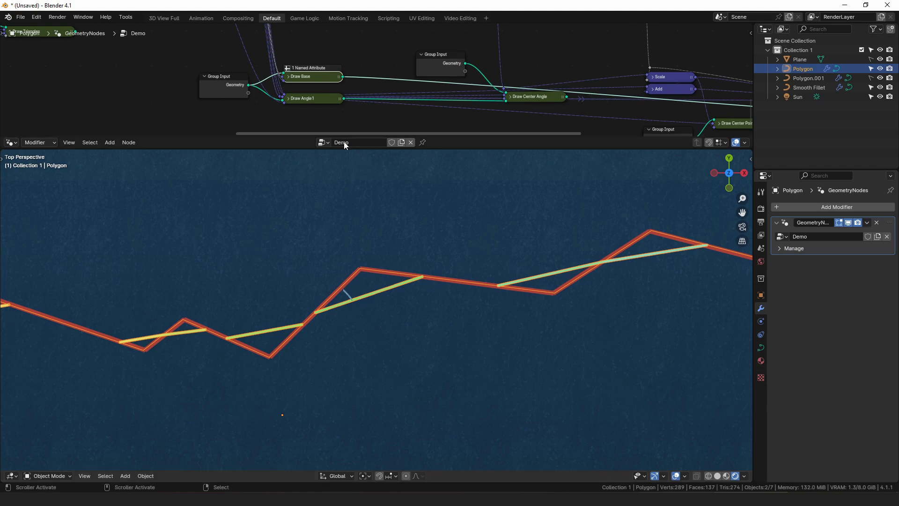
Preview the Draw Angle1 and Draw Center Angle nodes, temporarily annotating the direction towards the circle's center
{"action": "left_click", "coordinate": [319, 99], "text": "ctrl+shift"}
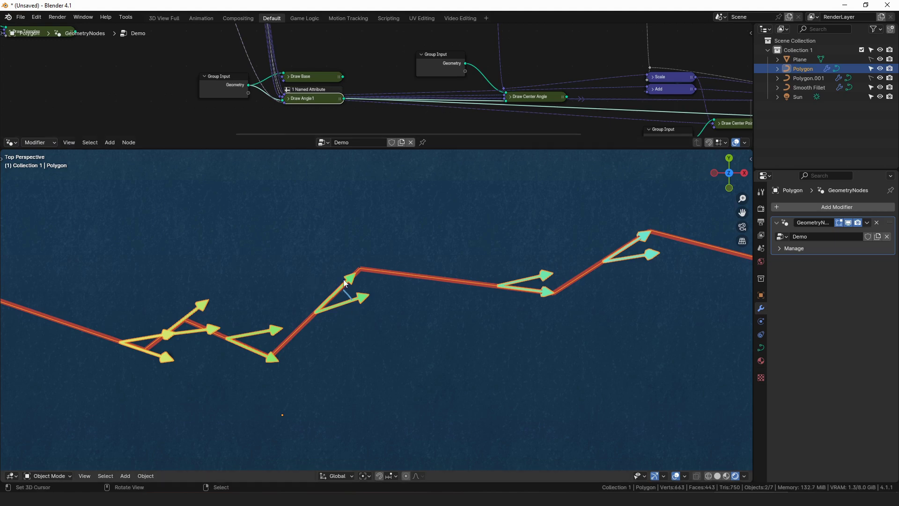
{"action": "left_click_drag", "start_coordinate": [319, 313], "coordinate": [359, 346]}
{"action": "key", "text": "ctrl+z"}
{"action": "key", "text": "ctrl+z"}
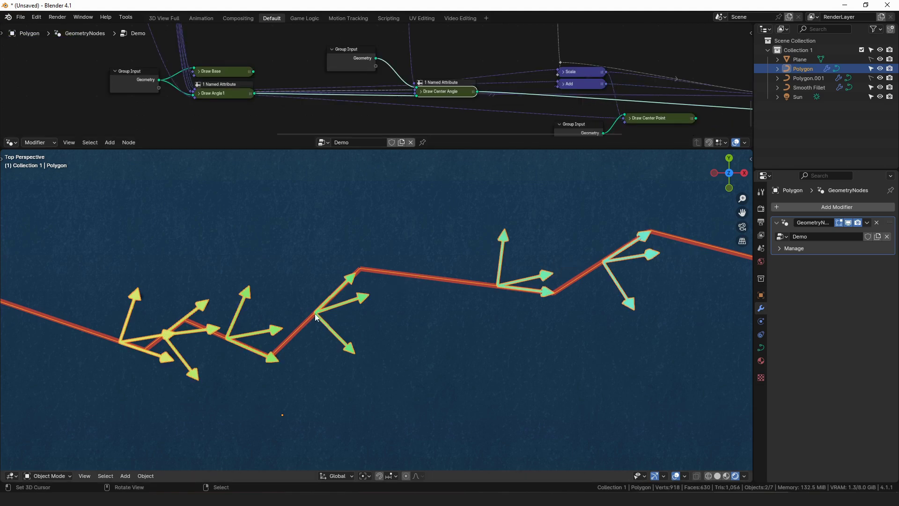
Try annotating the line from the trimmed point along its center direction to the circle's center, and undo the strokes
{"action": "mouse_move", "coordinate": [316, 313]}
{"action": "left_mouse_down"}
{"action": "mouse_move", "coordinate": [379, 372]}
{"action": "mouse_move", "coordinate": [362, 369]}
{"action": "left_mouse_up"}
{"action": "left_click_drag", "start_coordinate": [404, 389], "coordinate": [406, 398]}
{"action": "key", "text": "ctrl+z"}
{"action": "key", "text": "ctrl+z"}
{"action": "key", "text": "ctrl+z"}
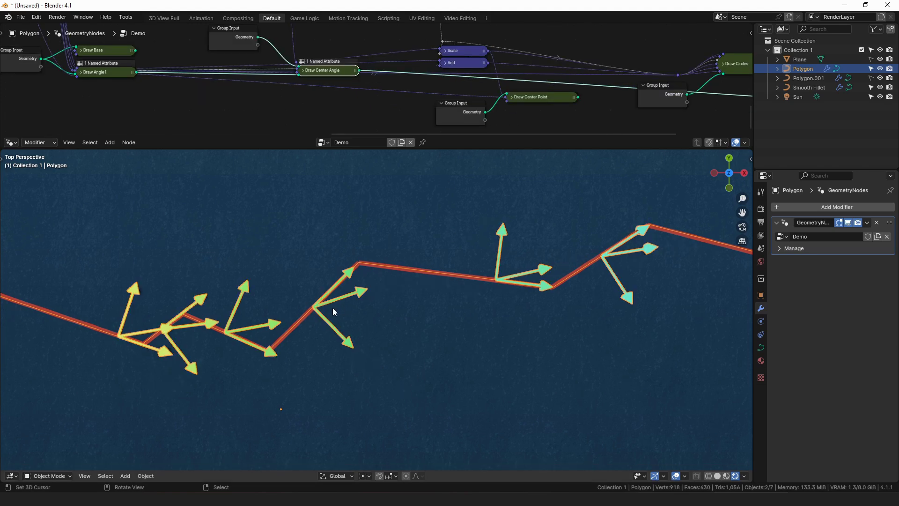
Annotate the base line and base angle of the center triangle, undoing the stroke for its two sides
{"action": "mouse_move", "coordinate": [333, 306]}
{"action": "left_mouse_down"}
{"action": "mouse_move", "coordinate": [330, 320]}
{"action": "mouse_move", "coordinate": [338, 295]}
{"action": "mouse_move", "coordinate": [427, 271]}
{"action": "left_mouse_up"}
{"action": "mouse_move", "coordinate": [314, 307]}
{"action": "left_mouse_down"}
{"action": "mouse_move", "coordinate": [403, 385]}
{"action": "mouse_move", "coordinate": [422, 270]}
{"action": "left_mouse_up"}
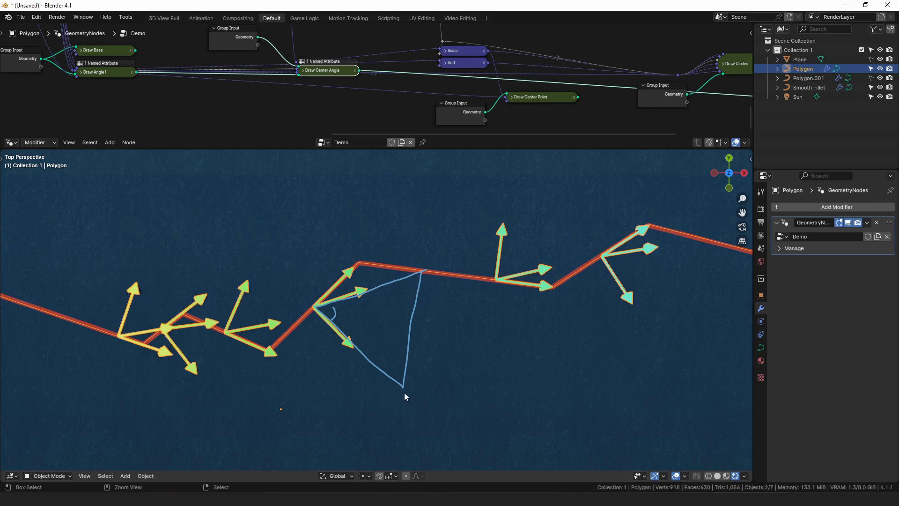
{"action": "key", "text": "ctrl+z"}
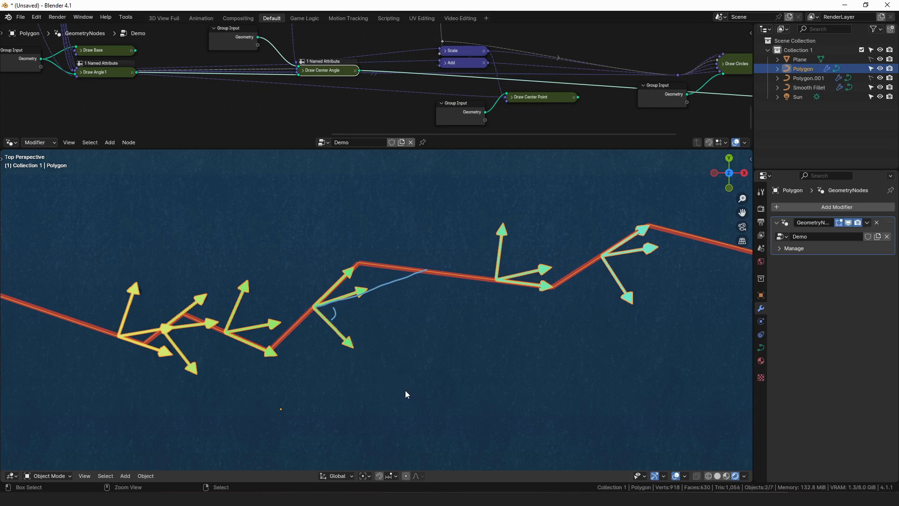
Try previewing the Draw Center Point node and annotating the circle's center, and undo back to the Draw Center Angle preview
{"action": "left_click", "coordinate": [536, 97], "text": "ctrl+shift"}
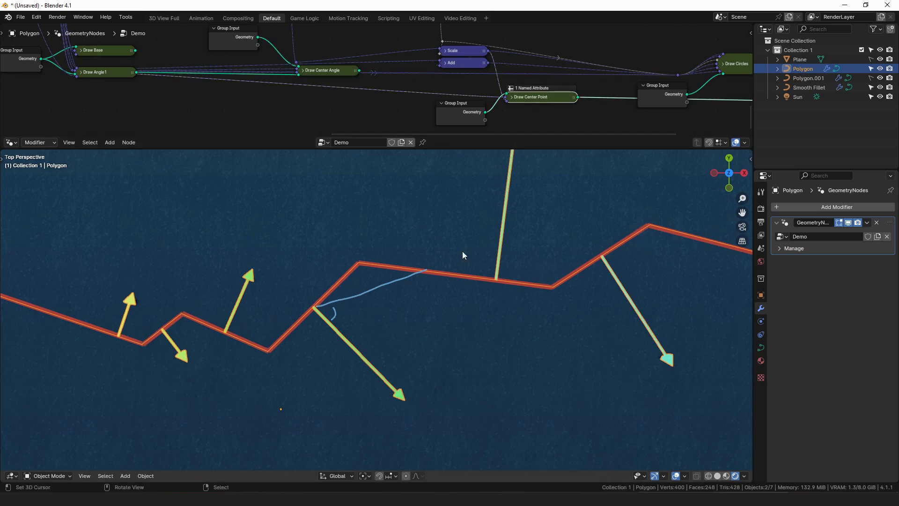
{"action": "mouse_move", "coordinate": [513, 82]}
{"action": "middle_mouse_down"}
{"action": "mouse_move", "coordinate": [435, 78]}
{"action": "mouse_move", "coordinate": [364, 94]}
{"action": "middle_mouse_up"}
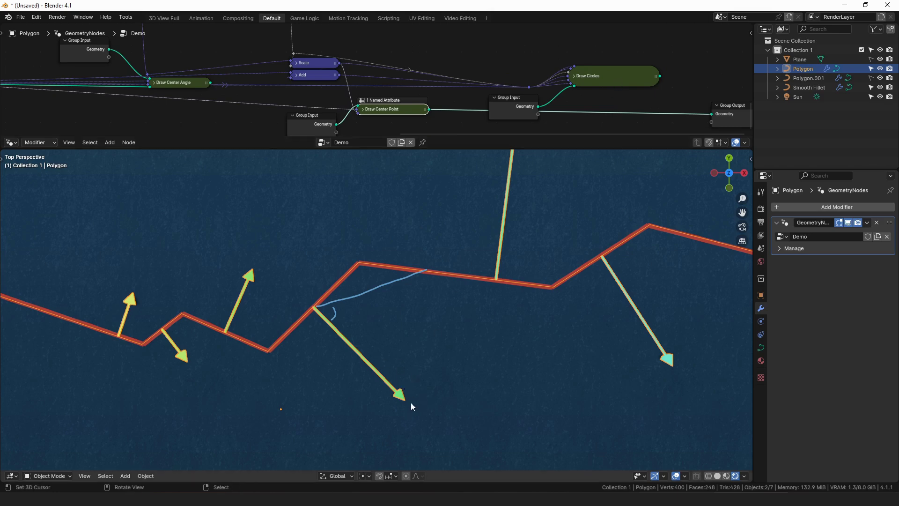
{"action": "left_click_drag", "start_coordinate": [401, 398], "coordinate": [321, 302]}
{"action": "key", "text": "ctrl+z"}
{"action": "key", "text": "ctrl+z"}
{"action": "key", "text": "ctrl+z"}
{"action": "key", "text": "ctrl+z"}
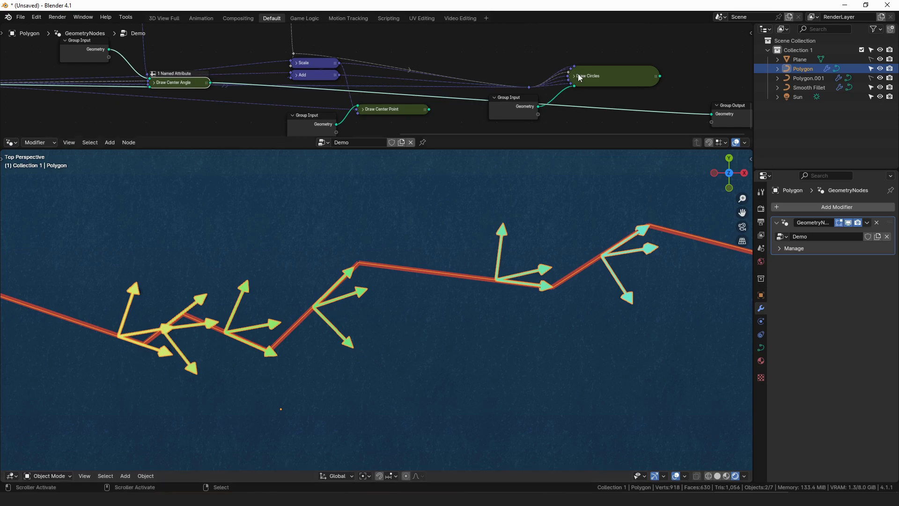
Preview the Draw Circles node, followed by the line-drawing node after Fillet Curve and Curve to Mesh
{"action": "left_click", "coordinate": [579, 77], "text": "ctrl+shift"}
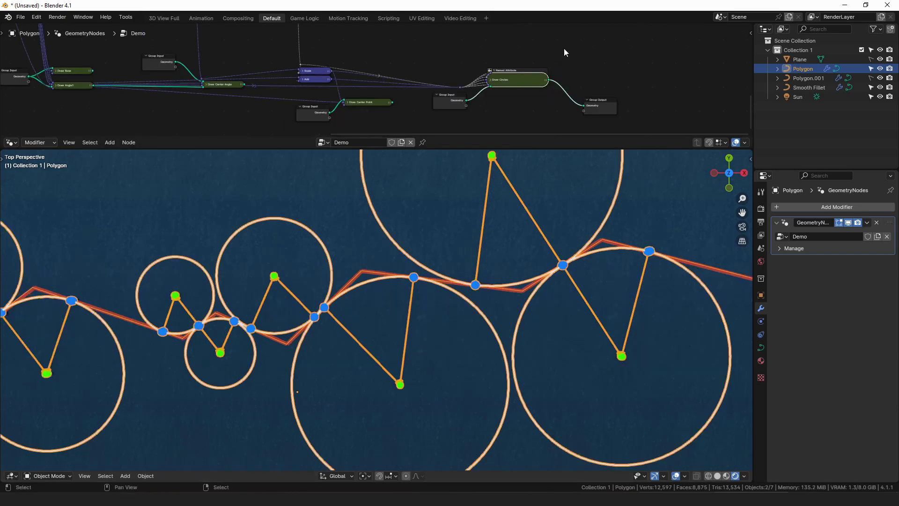
{"action": "middle_click_drag", "start_coordinate": [605, 50], "coordinate": [553, 89]}
{"action": "middle_click_drag", "start_coordinate": [523, 55], "coordinate": [516, 124]}
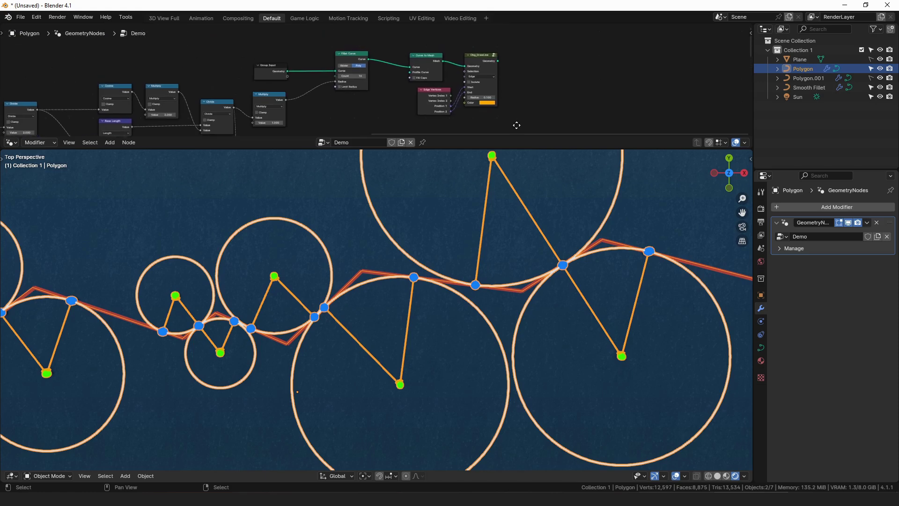
{"action": "left_click", "coordinate": [486, 57], "text": "ctrl+shift"}
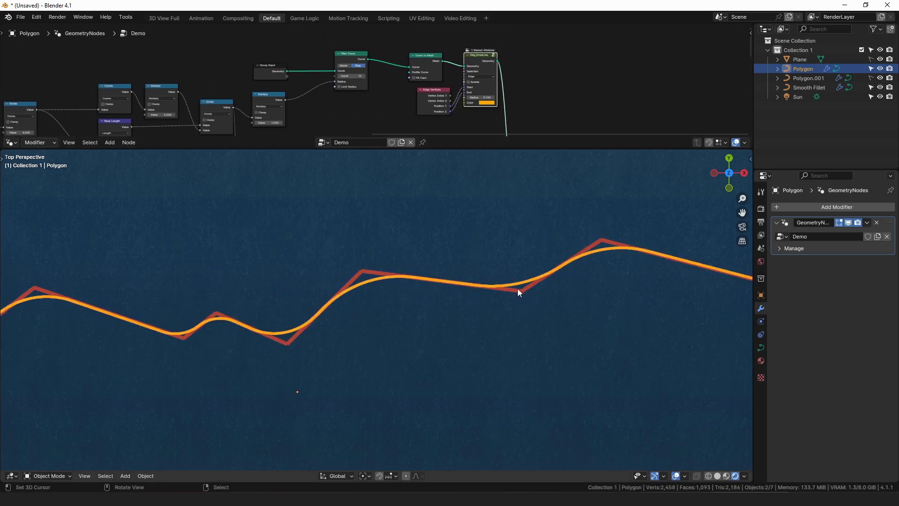
Toggle the mute of the previewed line-drawing node twice and examine the complete Demo node tree
{"action": "middle_click_drag", "start_coordinate": [554, 71], "coordinate": [439, 84]}
{"action": "key", "text": "m"}
{"action": "key", "text": "m"}
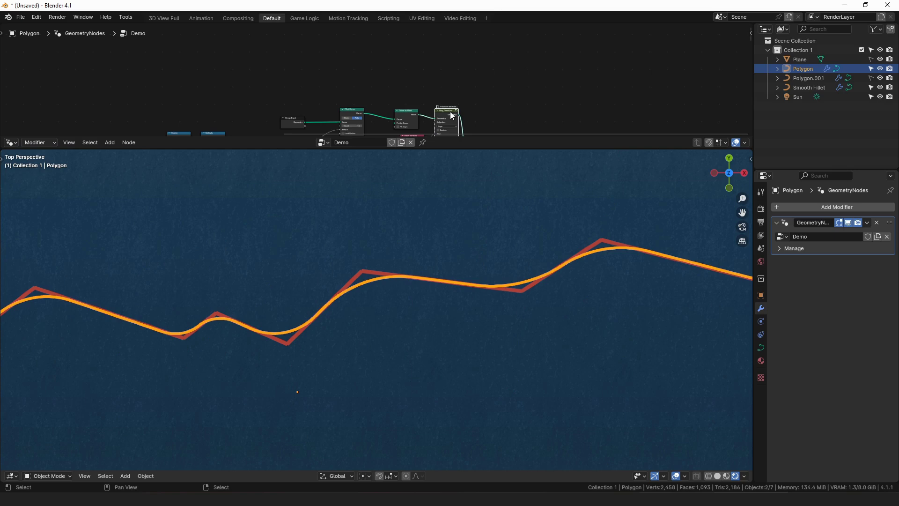
{"action": "scroll", "coordinate": [450, 111], "scroll_direction": "down", "scroll_amount": 3}
{"action": "middle_click_drag", "start_coordinate": [451, 112], "coordinate": [454, 96]}
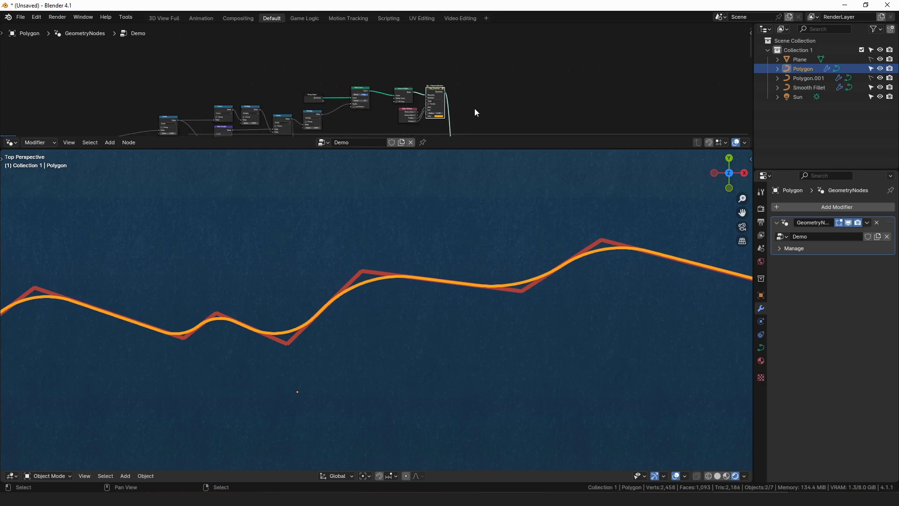
{"action": "middle_click_drag", "start_coordinate": [474, 109], "coordinate": [500, 60]}
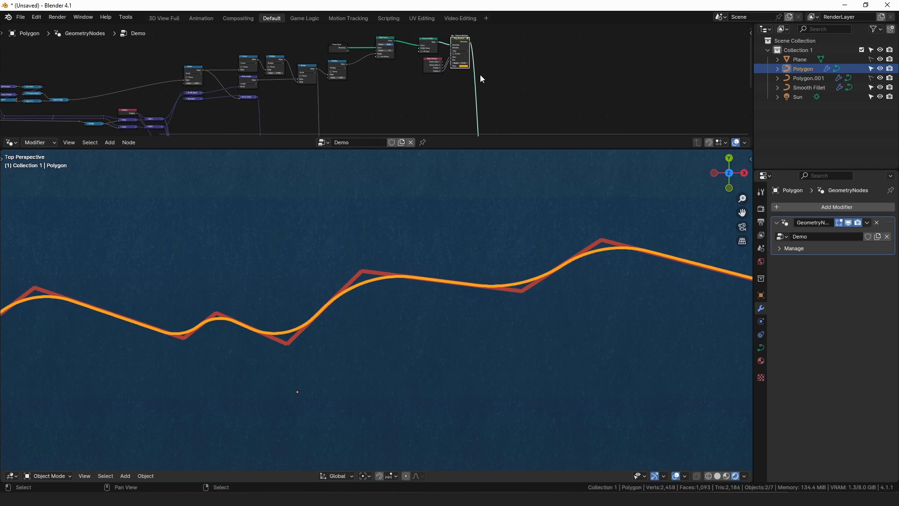
{"action": "scroll", "coordinate": [412, 83], "scroll_direction": "down", "scroll_amount": 4}
{"action": "middle_click_drag", "start_coordinate": [412, 83], "coordinate": [474, 64]}
{"action": "scroll", "coordinate": [474, 63], "scroll_direction": "down", "scroll_amount": 2}
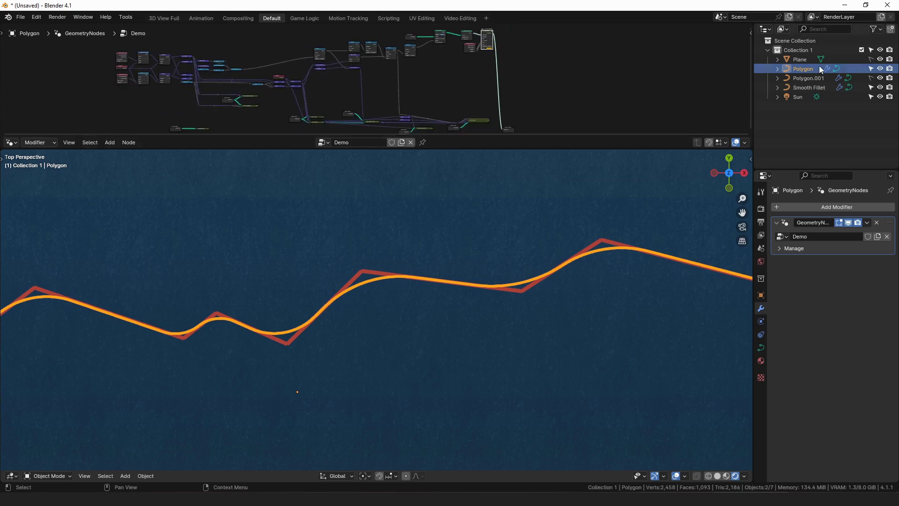
Select the Smooth Fillet object and show its whole node tree in a maximized node editor
{"action": "left_click", "coordinate": [813, 89]}
{"action": "middle_click_drag", "start_coordinate": [363, 100], "coordinate": [487, 92]}
{"action": "middle_click_drag", "start_coordinate": [440, 74], "coordinate": [446, 95]}
{"action": "scroll", "coordinate": [422, 96], "scroll_direction": "up", "scroll_amount": 3}
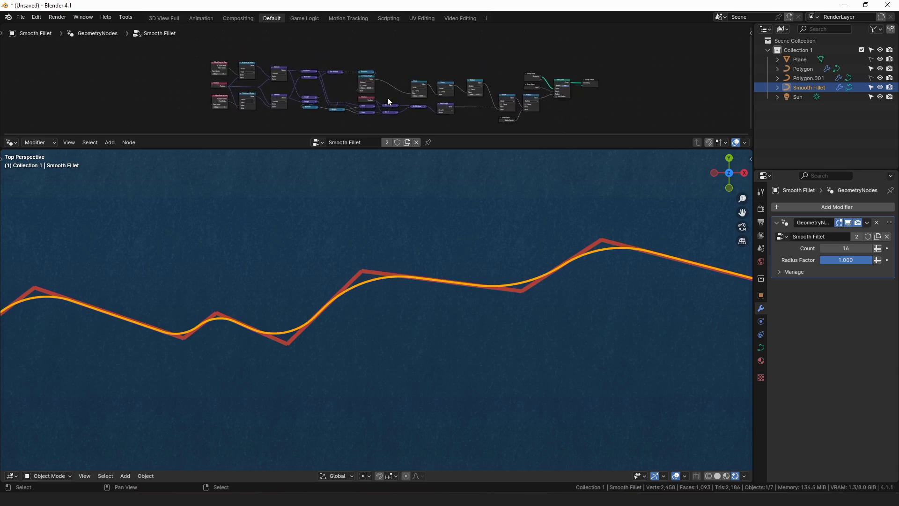
{"action": "key", "text": "ctrl+space"}
{"action": "middle_click_drag", "start_coordinate": [442, 201], "coordinate": [481, 156], "text": "ctrl"}
{"action": "scroll", "coordinate": [552, 212], "scroll_direction": "down", "scroll_amount": 4}
{"action": "middle_click_drag", "start_coordinate": [564, 205], "coordinate": [450, 163]}
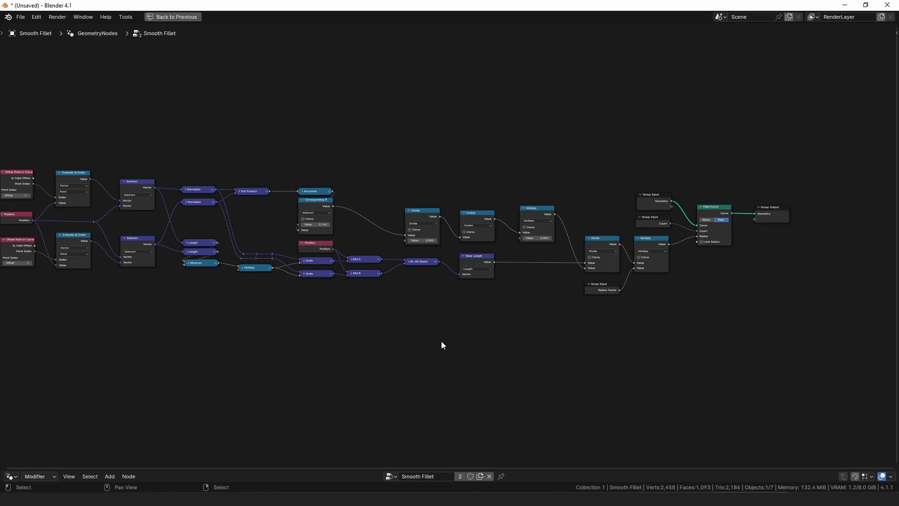
Select the Offset Point in Curve, Position, Evaluate at Index and Subtract nodes at the start of the Smooth Fillet tree
{"action": "middle_click_drag", "start_coordinate": [99, 226], "coordinate": [437, 234]}
{"action": "middle_click_drag", "start_coordinate": [437, 234], "coordinate": [461, 245], "text": "ctrl"}
{"action": "key", "text": "ctrl+alt+space"}
{"action": "left_click_drag", "start_coordinate": [637, 51], "coordinate": [411, 206]}
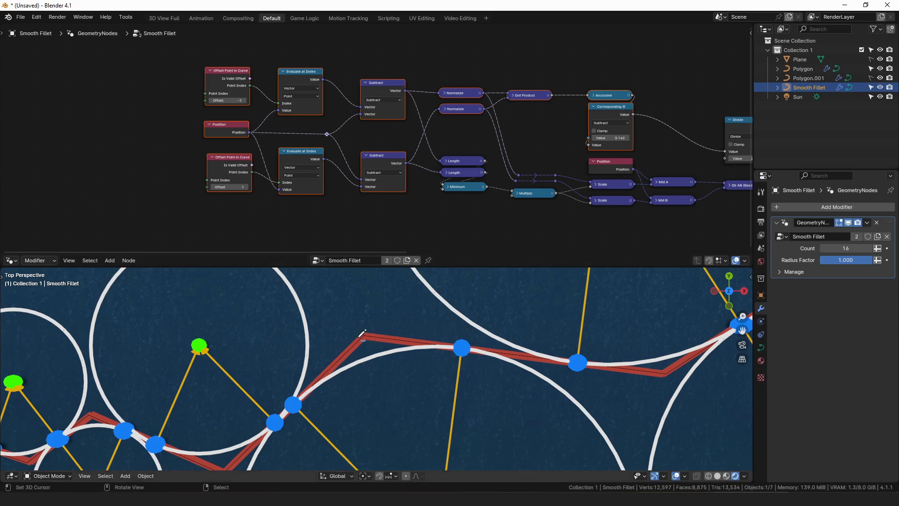
Circle the polygon's upper corner and its two neighbouring corners with annotation strokes
{"action": "left_click_drag", "start_coordinate": [229, 132], "coordinate": [232, 139]}
{"action": "left_click", "coordinate": [327, 135]}
{"action": "middle_click_drag", "start_coordinate": [352, 136], "coordinate": [411, 141]}
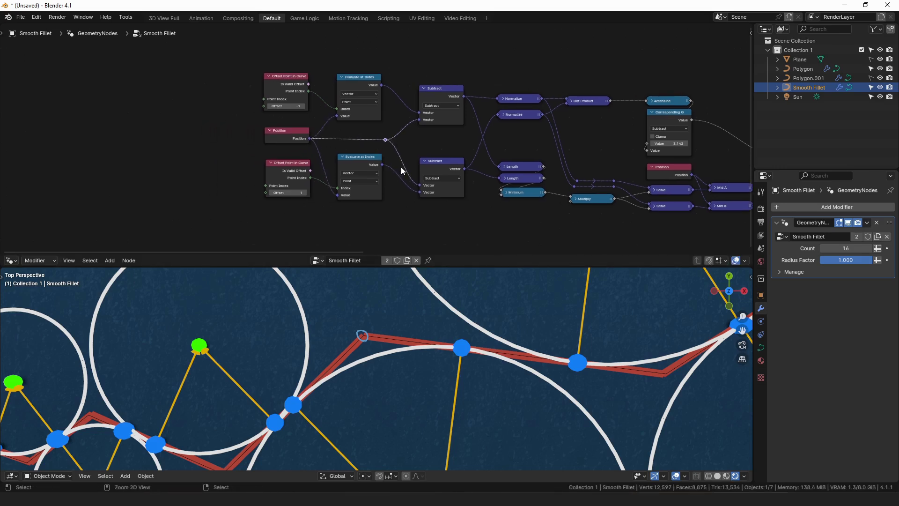
{"action": "scroll", "coordinate": [406, 139], "scroll_direction": "up", "scroll_amount": 2}
{"action": "left_click_drag", "start_coordinate": [670, 378], "coordinate": [672, 376]}
{"action": "left_click_drag", "start_coordinate": [222, 465], "coordinate": [226, 464]}
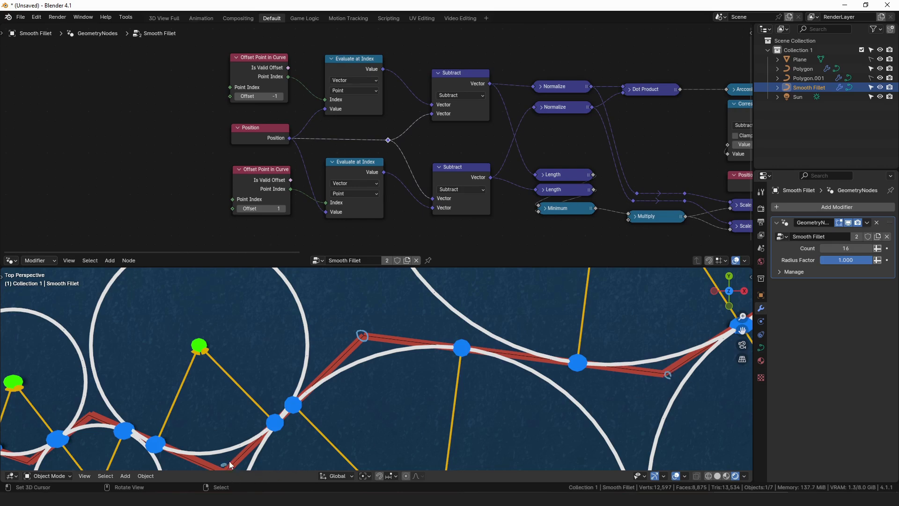
Examine the Offset Point in Curve, Position and Evaluate at Index nodes that fetch the neighbouring corner positions
{"action": "left_click_drag", "start_coordinate": [261, 67], "coordinate": [249, 63]}
{"action": "scroll", "coordinate": [266, 70], "scroll_direction": "up", "scroll_amount": 2}
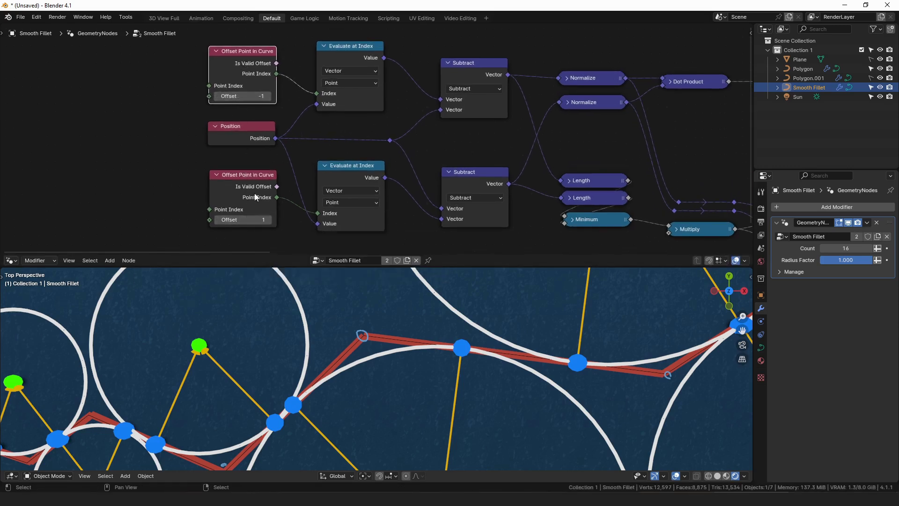
{"action": "left_click_drag", "start_coordinate": [346, 168], "coordinate": [341, 165]}
{"action": "left_click_drag", "start_coordinate": [241, 123], "coordinate": [241, 123]}
{"action": "left_click_drag", "start_coordinate": [346, 174], "coordinate": [342, 166]}
{"action": "middle_click_drag", "start_coordinate": [445, 170], "coordinate": [349, 159]}
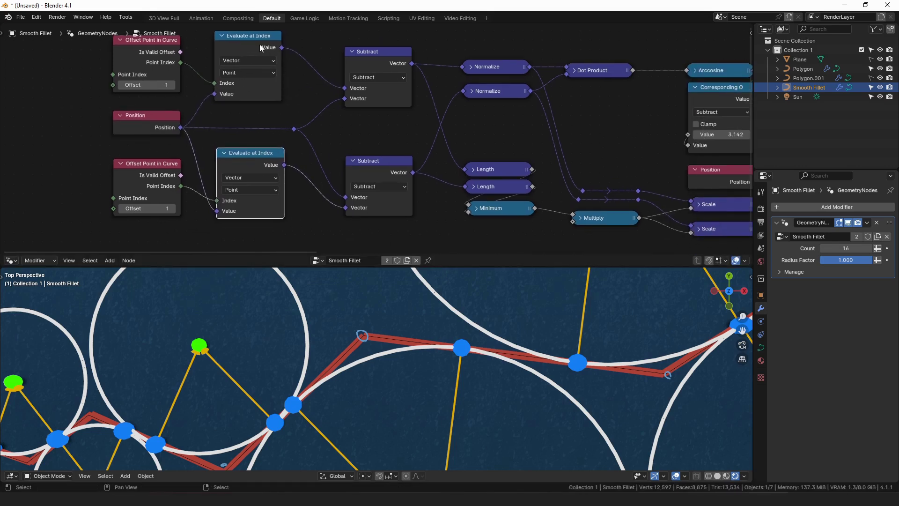
{"action": "middle_click_drag", "start_coordinate": [265, 47], "coordinate": [285, 52]}
{"action": "left_click_drag", "start_coordinate": [276, 49], "coordinate": [275, 49]}
{"action": "left_click", "coordinate": [314, 135]}
{"action": "left_click_drag", "start_coordinate": [286, 159], "coordinate": [285, 157]}
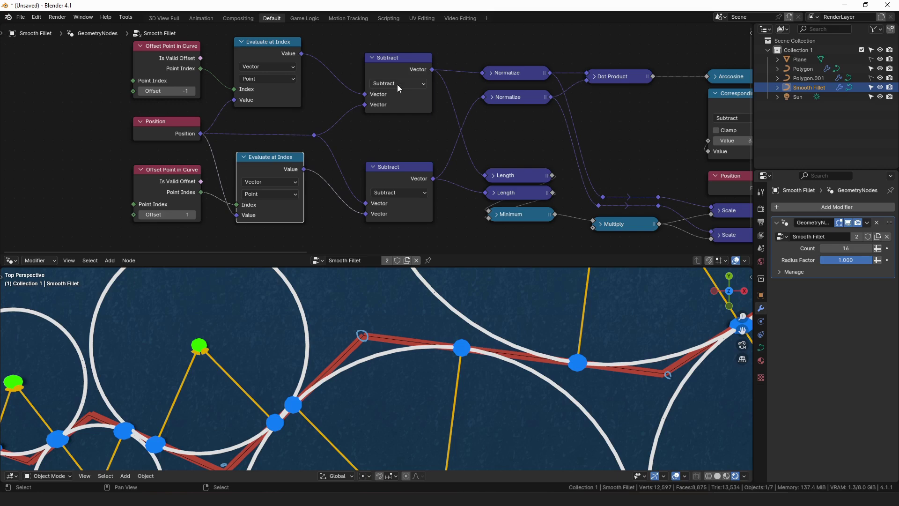
Select both Subtract nodes and annotate direction arrows along the two polygon edges meeting at the upper corner
{"action": "middle_click_drag", "start_coordinate": [397, 84], "coordinate": [379, 94]}
{"action": "left_click_drag", "start_coordinate": [380, 72], "coordinate": [380, 71]}
{"action": "middle_click_drag", "start_coordinate": [390, 163], "coordinate": [403, 118]}
{"action": "left_click_drag", "start_coordinate": [392, 140], "coordinate": [392, 142]}
{"action": "mouse_move", "coordinate": [359, 170]}
{"action": "left_mouse_down"}
{"action": "mouse_move", "coordinate": [350, 171]}
{"action": "mouse_move", "coordinate": [361, 170]}
{"action": "left_mouse_up"}
{"action": "left_click_drag", "start_coordinate": [396, 139], "coordinate": [392, 138]}
{"action": "left_click_drag", "start_coordinate": [667, 356], "coordinate": [383, 304]}
{"action": "mouse_move", "coordinate": [383, 303]}
{"action": "left_mouse_down"}
{"action": "mouse_move", "coordinate": [397, 295]}
{"action": "mouse_move", "coordinate": [392, 310]}
{"action": "mouse_move", "coordinate": [302, 354]}
{"action": "mouse_move", "coordinate": [209, 436]}
{"action": "mouse_move", "coordinate": [227, 435]}
{"action": "left_mouse_up"}
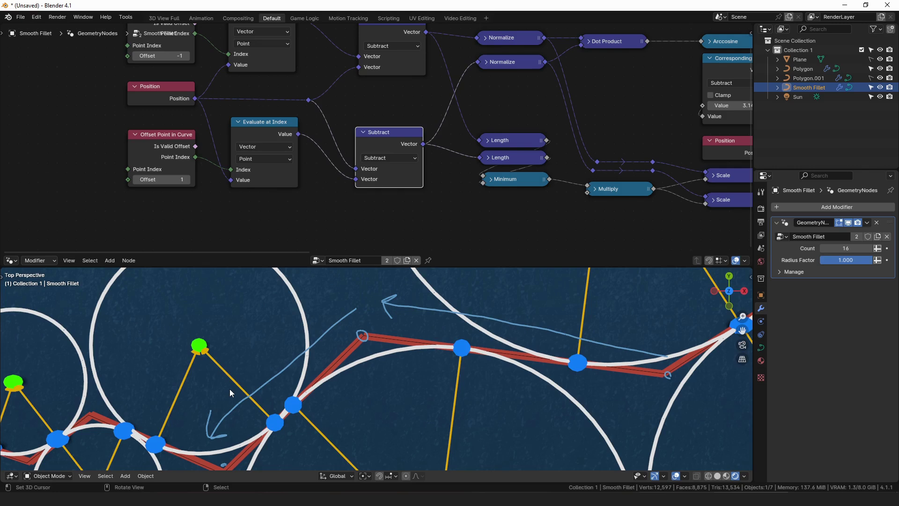
Select the two Normalize nodes, bringing the lower one closer to the upper, and select the Dot Product node
{"action": "middle_click_drag", "start_coordinate": [490, 120], "coordinate": [400, 158]}
{"action": "left_click", "coordinate": [423, 77]}
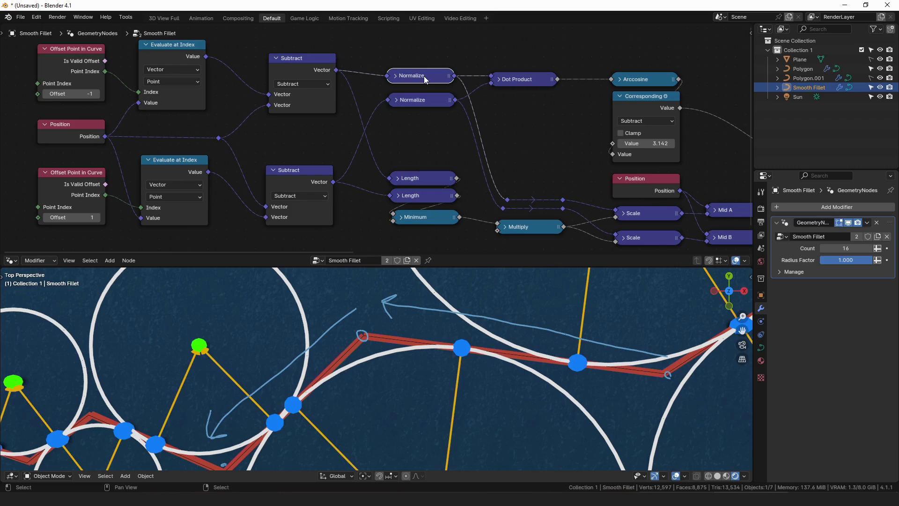
{"action": "middle_click_drag", "start_coordinate": [423, 76], "coordinate": [408, 90]}
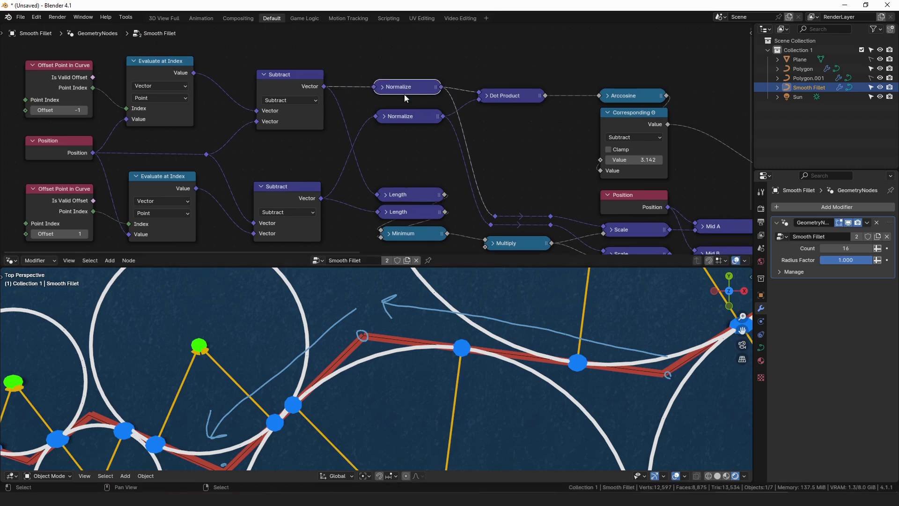
{"action": "left_click_drag", "start_coordinate": [406, 118], "coordinate": [407, 112]}
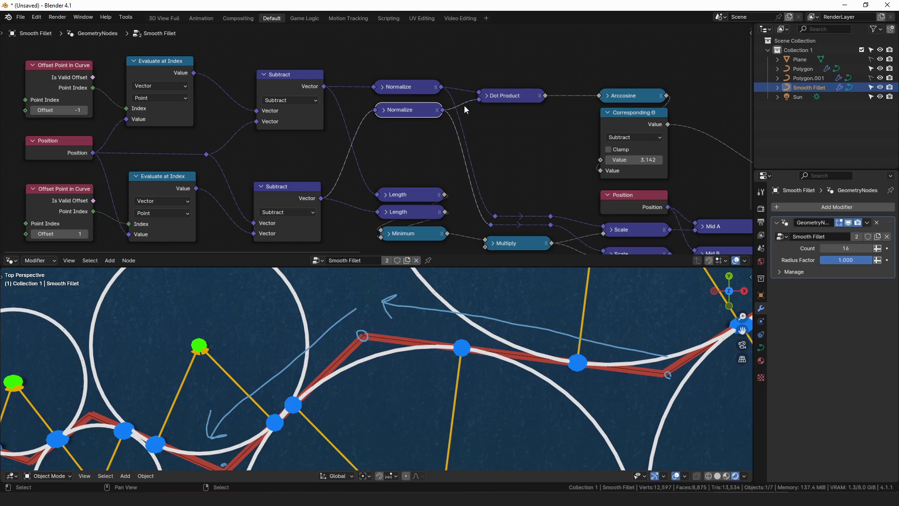
{"action": "middle_click_drag", "start_coordinate": [505, 94], "coordinate": [422, 99]}
{"action": "left_click_drag", "start_coordinate": [422, 98], "coordinate": [417, 94]}
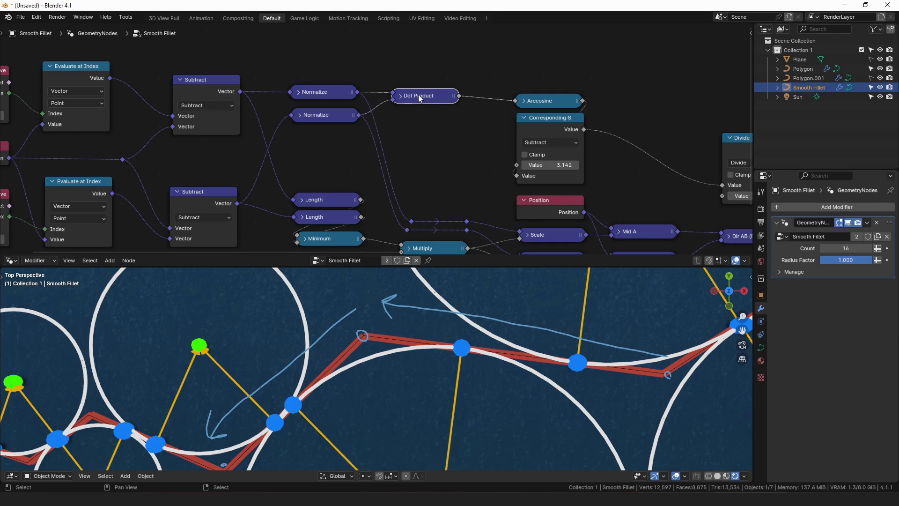
Select the Arccosine node and annotate an extension of the first edge arrow with an arc marking the turning angle
{"action": "middle_click_drag", "start_coordinate": [505, 108], "coordinate": [472, 98]}
{"action": "left_click_drag", "start_coordinate": [515, 92], "coordinate": [516, 87]}
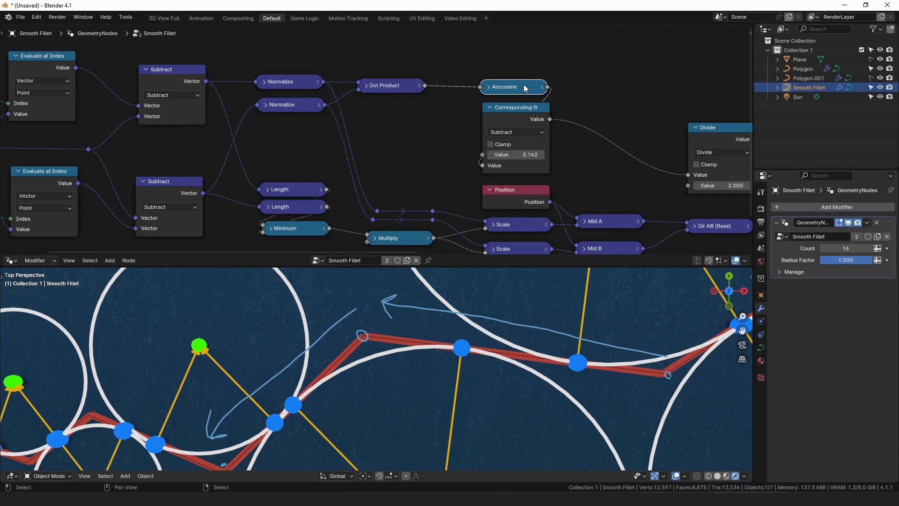
{"action": "middle_click_drag", "start_coordinate": [513, 92], "coordinate": [475, 85]}
{"action": "left_click_drag", "start_coordinate": [474, 80], "coordinate": [473, 77]}
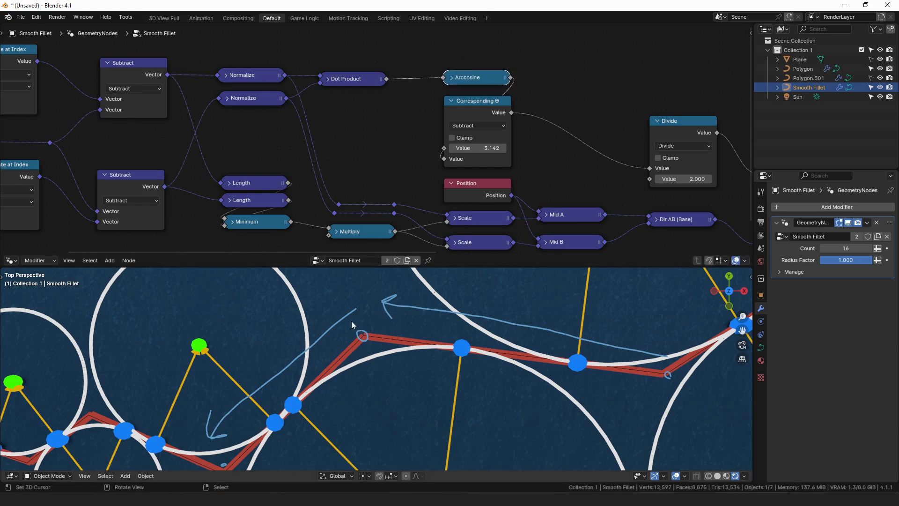
{"action": "mouse_move", "coordinate": [380, 297]}
{"action": "left_mouse_down"}
{"action": "mouse_move", "coordinate": [304, 285]}
{"action": "mouse_move", "coordinate": [323, 312]}
{"action": "left_mouse_up"}
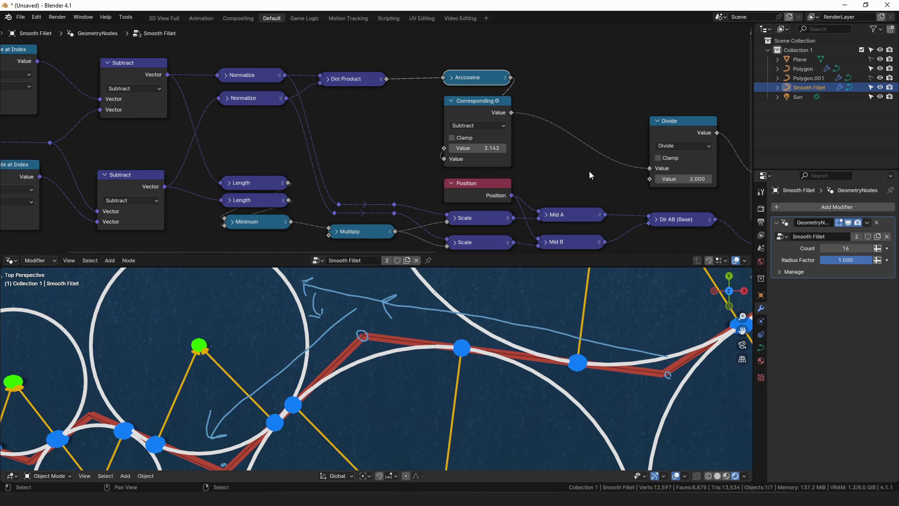
Select the Arccosine node, mark the angle at the upper corner, and collapse the Corresponding Θ node
{"action": "middle_click_drag", "start_coordinate": [591, 160], "coordinate": [603, 117]}
{"action": "middle_click_drag", "start_coordinate": [487, 109], "coordinate": [411, 136]}
{"action": "left_click_drag", "start_coordinate": [410, 91], "coordinate": [410, 89]}
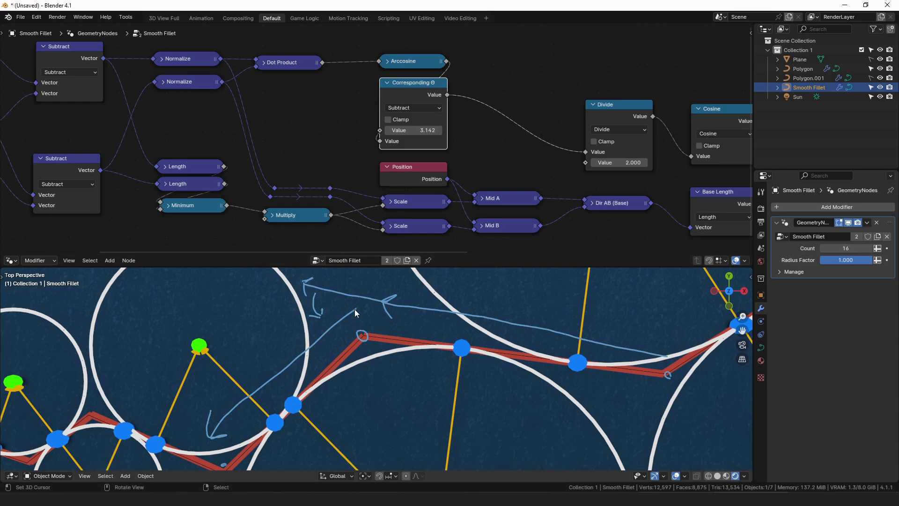
{"action": "left_click_drag", "start_coordinate": [410, 61], "coordinate": [411, 61]}
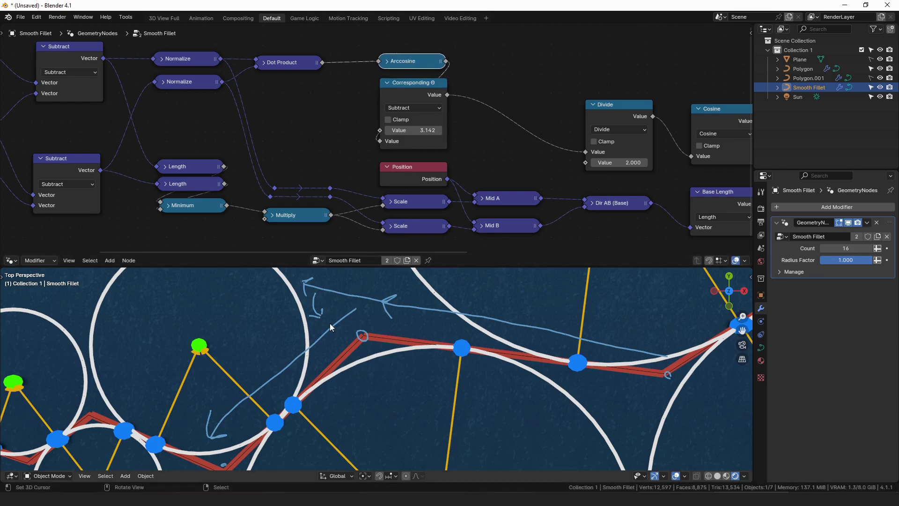
{"action": "mouse_move", "coordinate": [333, 329]}
{"action": "left_mouse_down"}
{"action": "mouse_move", "coordinate": [391, 337]}
{"action": "mouse_move", "coordinate": [402, 316]}
{"action": "mouse_move", "coordinate": [386, 322]}
{"action": "left_mouse_up"}
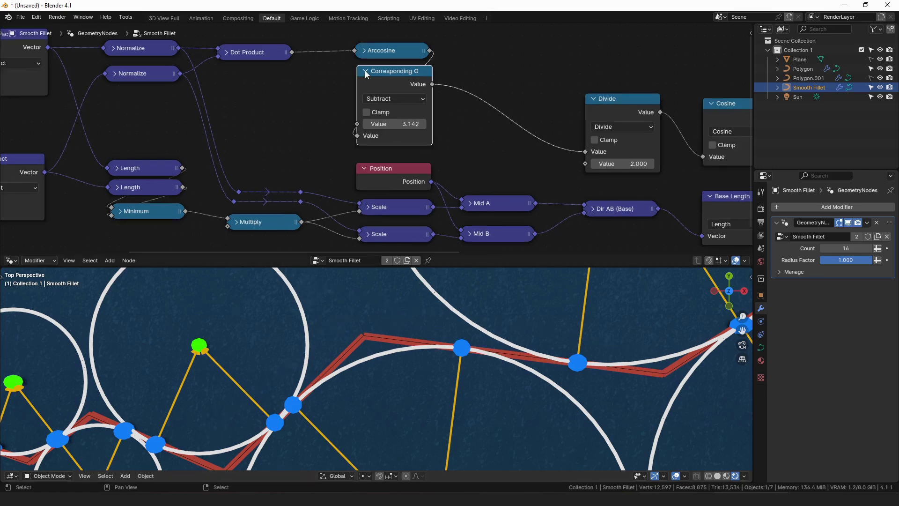
{"action": "left_click", "coordinate": [365, 72]}
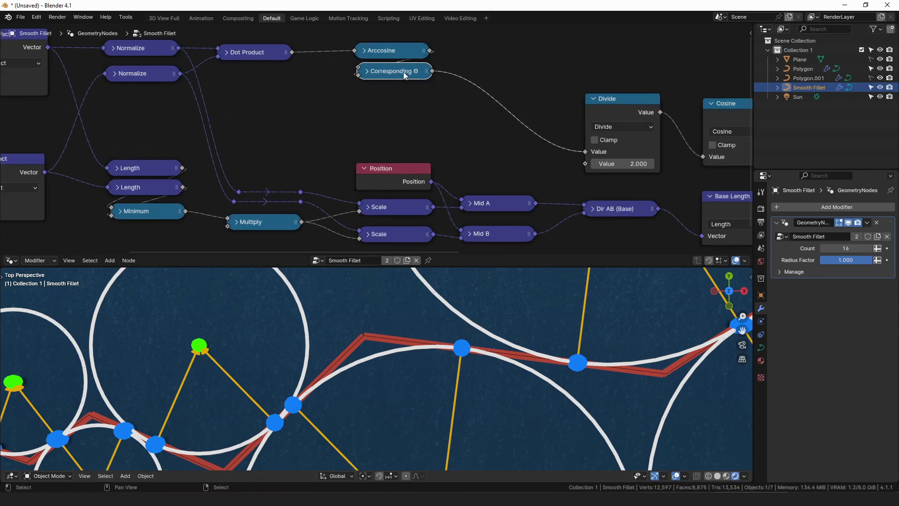
Select the Divide node, followed by the group of two Length nodes and the Minimum node
{"action": "scroll", "coordinate": [474, 117], "scroll_direction": "down", "scroll_amount": 3}
{"action": "middle_click_drag", "start_coordinate": [448, 117], "coordinate": [323, 113]}
{"action": "scroll", "coordinate": [435, 103], "scroll_direction": "down", "scroll_amount": 1}
{"action": "left_click_drag", "start_coordinate": [456, 107], "coordinate": [458, 98]}
{"action": "middle_click_drag", "start_coordinate": [333, 117], "coordinate": [500, 111]}
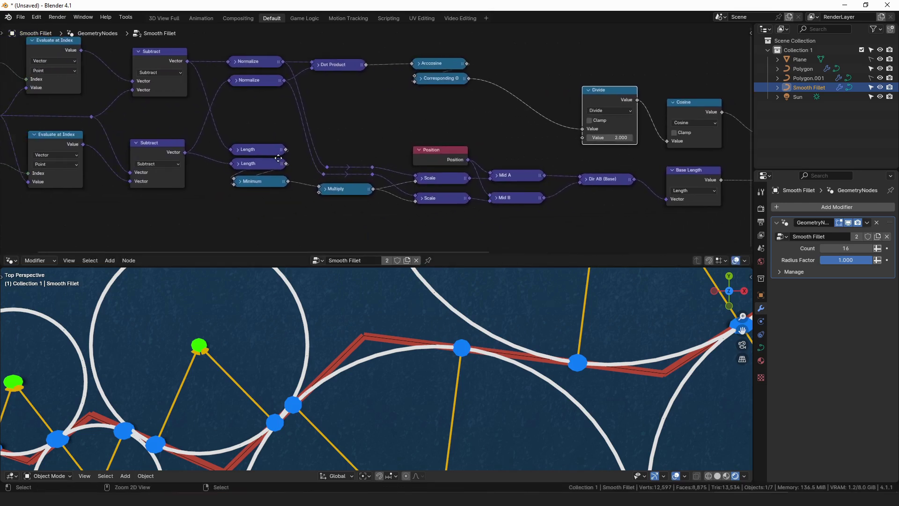
{"action": "scroll", "coordinate": [278, 158], "scroll_direction": "up", "scroll_amount": 2}
{"action": "left_click_drag", "start_coordinate": [155, 114], "coordinate": [273, 231]}
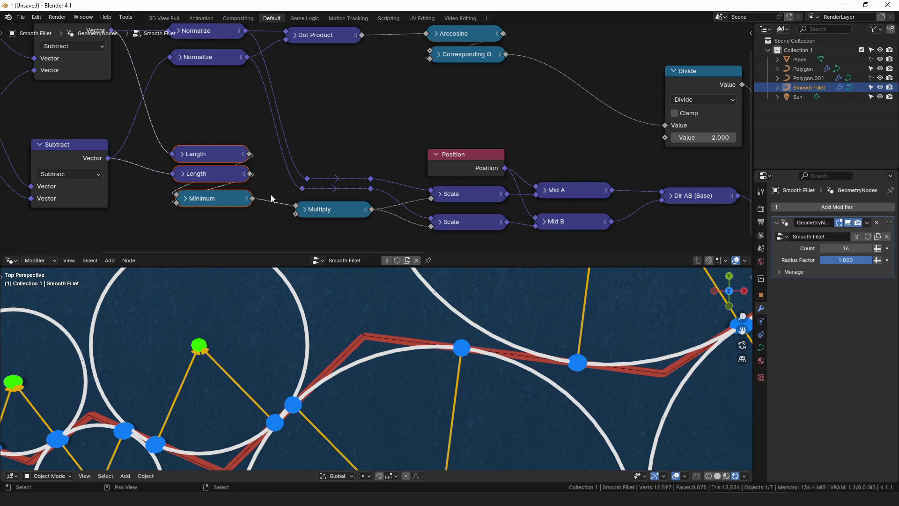
Select the upper Subtract node that feeds the first Length node
{"action": "middle_click_drag", "start_coordinate": [271, 195], "coordinate": [383, 159]}
{"action": "left_click", "coordinate": [387, 81]}
{"action": "middle_click_drag", "start_coordinate": [387, 80], "coordinate": [424, 147]}
{"action": "scroll", "coordinate": [400, 122], "scroll_direction": "down", "scroll_amount": 3}
{"action": "left_click_drag", "start_coordinate": [260, 71], "coordinate": [261, 70]}
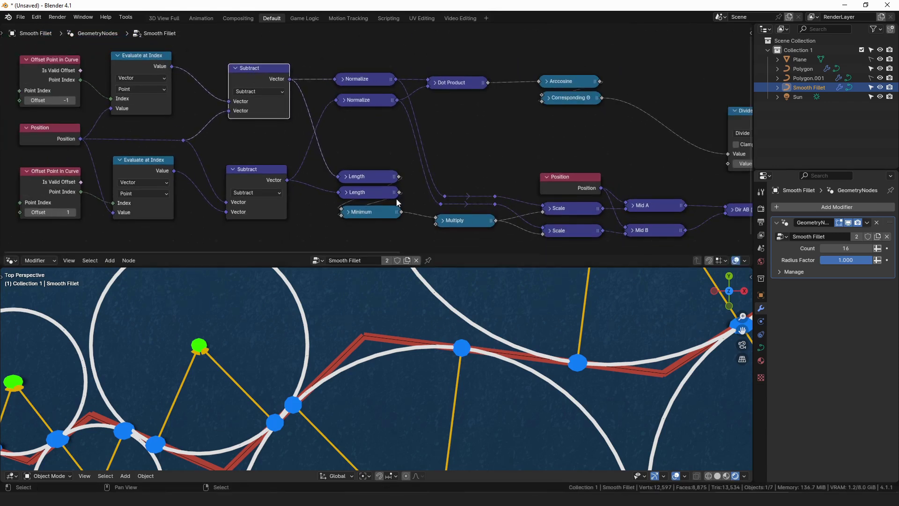
Trace the two polygon edges meeting at the upper corner with annotation strokes and undo both strokes
{"action": "left_click_drag", "start_coordinate": [664, 373], "coordinate": [363, 329]}
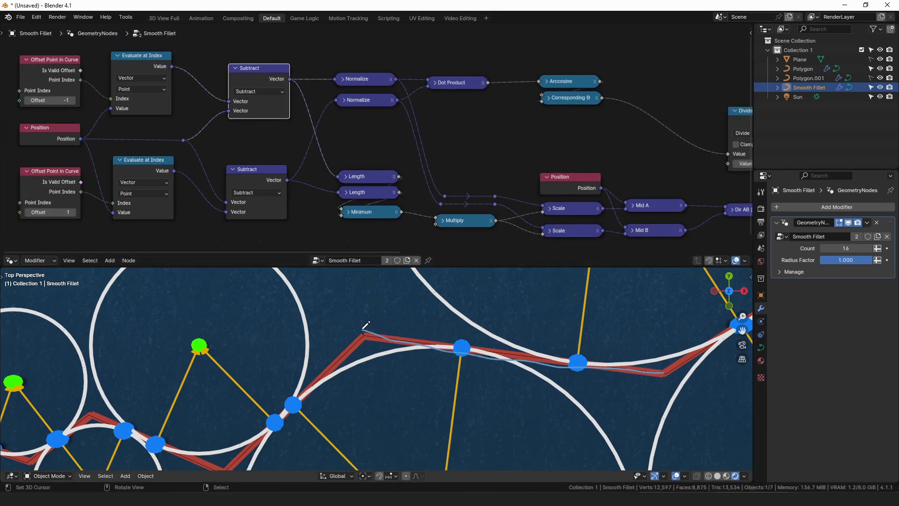
{"action": "left_click_drag", "start_coordinate": [364, 331], "coordinate": [257, 433]}
{"action": "key", "text": "ctrl+z"}
{"action": "key", "text": "ctrl+z"}
Select the two Length nodes and the Minimum node, briefly expand Minimum, and move it closer to the Length nodes
{"action": "middle_click_drag", "start_coordinate": [306, 130], "coordinate": [302, 89]}
{"action": "mouse_move", "coordinate": [361, 137]}
{"action": "left_mouse_down"}
{"action": "mouse_move", "coordinate": [359, 118]}
{"action": "mouse_move", "coordinate": [361, 132]}
{"action": "left_mouse_up"}
{"action": "left_click", "coordinate": [364, 152]}
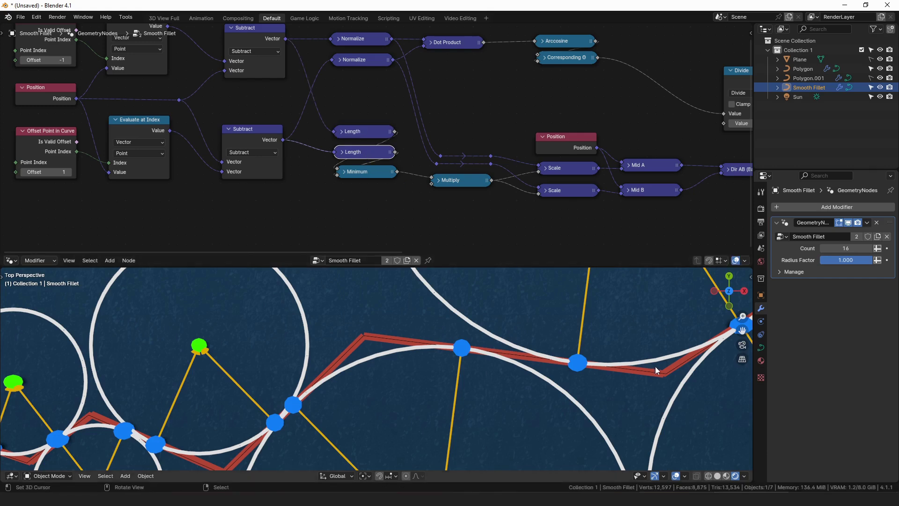
{"action": "middle_click_drag", "start_coordinate": [382, 175], "coordinate": [356, 159]}
{"action": "left_click_drag", "start_coordinate": [356, 159], "coordinate": [356, 163]}
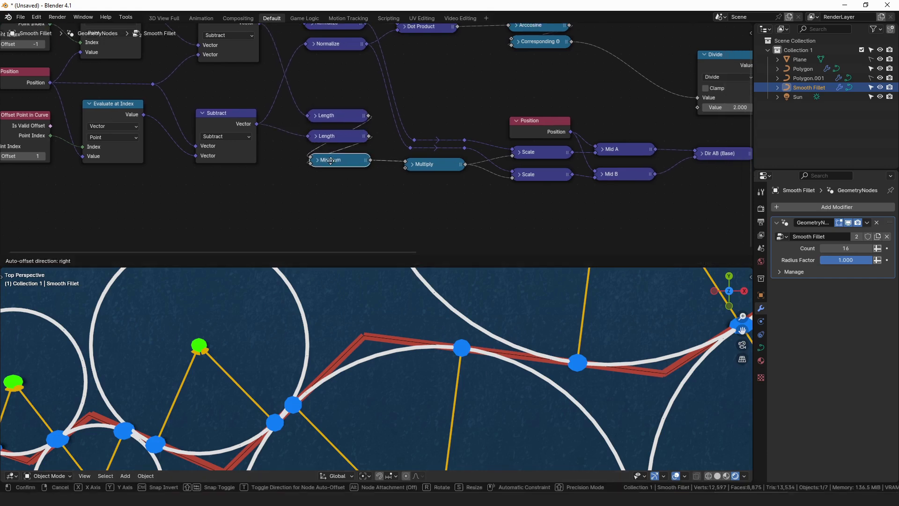
{"action": "left_click", "coordinate": [318, 160]}
{"action": "left_click", "coordinate": [319, 160]}
{"action": "left_click_drag", "start_coordinate": [339, 157], "coordinate": [338, 154]}
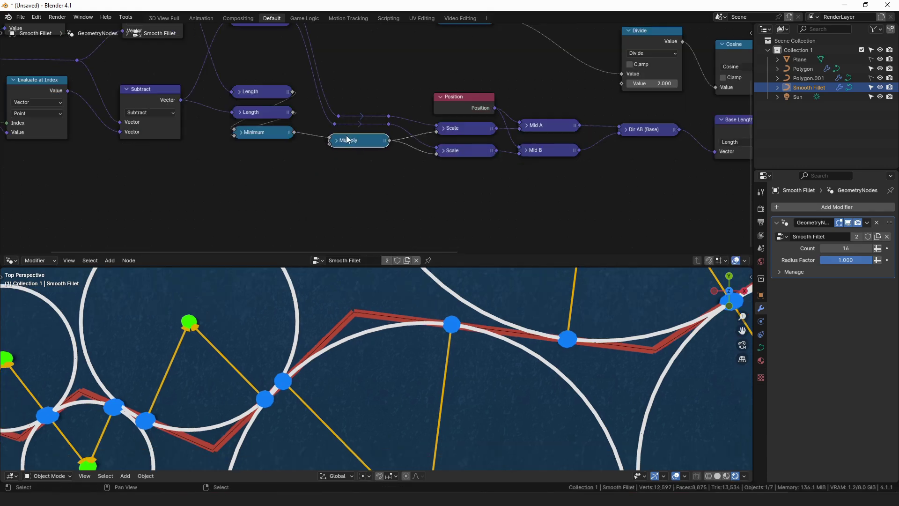
Toggle the Multiply node open and closed, and annotate the distance from the upper corner to the lower blue tangent point
{"action": "left_click", "coordinate": [335, 141]}
{"action": "key", "text": "h"}
{"action": "key", "text": "d"}
{"action": "mouse_move", "coordinate": [352, 312]}
{"action": "left_mouse_down"}
{"action": "mouse_move", "coordinate": [283, 387]}
{"action": "mouse_move", "coordinate": [295, 397]}
{"action": "left_mouse_up"}
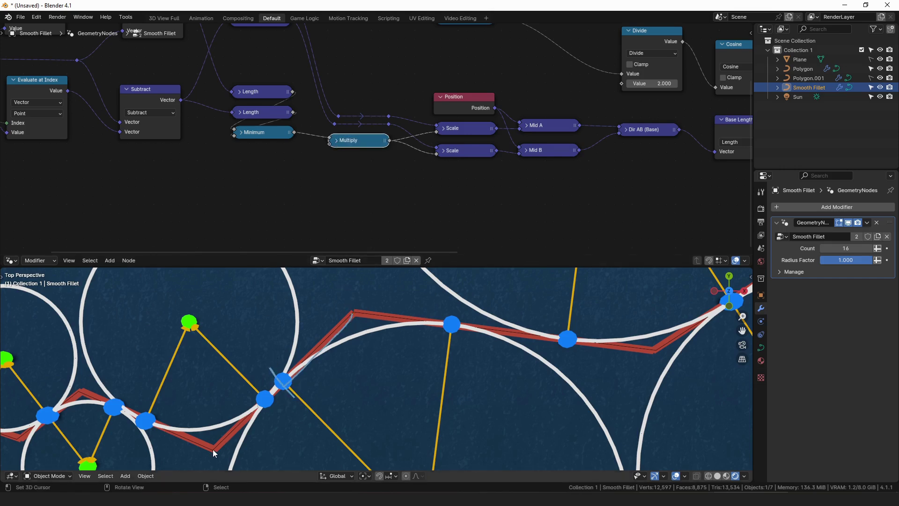
Select the Normalize, Multiply, Minimum and Scale nodes in turn to follow how the edge directions are scaled
{"action": "middle_click_drag", "start_coordinate": [333, 65], "coordinate": [336, 128]}
{"action": "left_click_drag", "start_coordinate": [258, 63], "coordinate": [255, 64]}
{"action": "left_click_drag", "start_coordinate": [257, 80], "coordinate": [258, 83]}
{"action": "middle_click_drag", "start_coordinate": [452, 199], "coordinate": [361, 165]}
{"action": "left_click_drag", "start_coordinate": [369, 179], "coordinate": [369, 182]}
{"action": "left_click_drag", "start_coordinate": [277, 169], "coordinate": [276, 171]}
{"action": "left_click_drag", "start_coordinate": [181, 154], "coordinate": [180, 164]}
{"action": "left_click_drag", "start_coordinate": [179, 164], "coordinate": [180, 166]}
{"action": "left_click_drag", "start_coordinate": [369, 156], "coordinate": [368, 159]}
{"action": "middle_click_drag", "start_coordinate": [303, 127], "coordinate": [287, 116]}
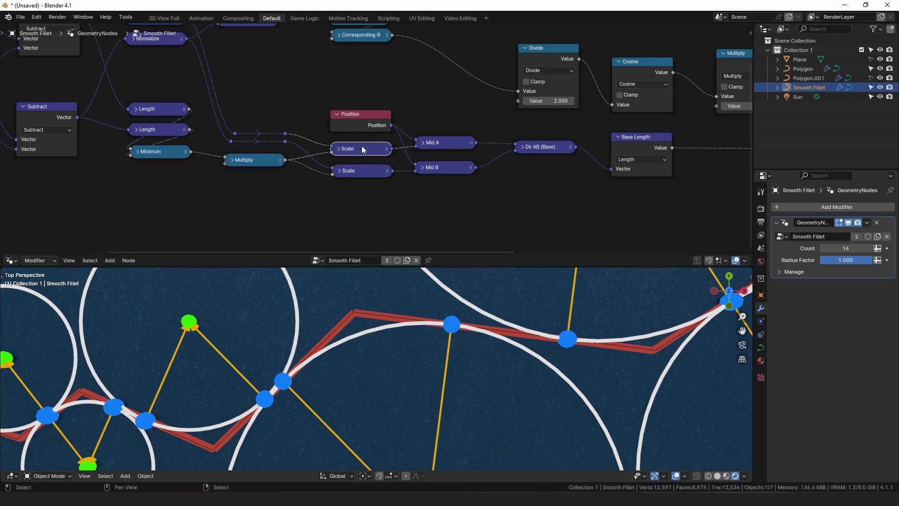
Annotate lines from the upper corner to its two blue tangent points, and select the Position node above the Scale nodes
{"action": "mouse_move", "coordinate": [457, 318]}
{"action": "left_mouse_down"}
{"action": "mouse_move", "coordinate": [358, 308]}
{"action": "mouse_move", "coordinate": [358, 317]}
{"action": "mouse_move", "coordinate": [355, 307]}
{"action": "mouse_move", "coordinate": [294, 378]}
{"action": "mouse_move", "coordinate": [290, 369]}
{"action": "left_mouse_up"}
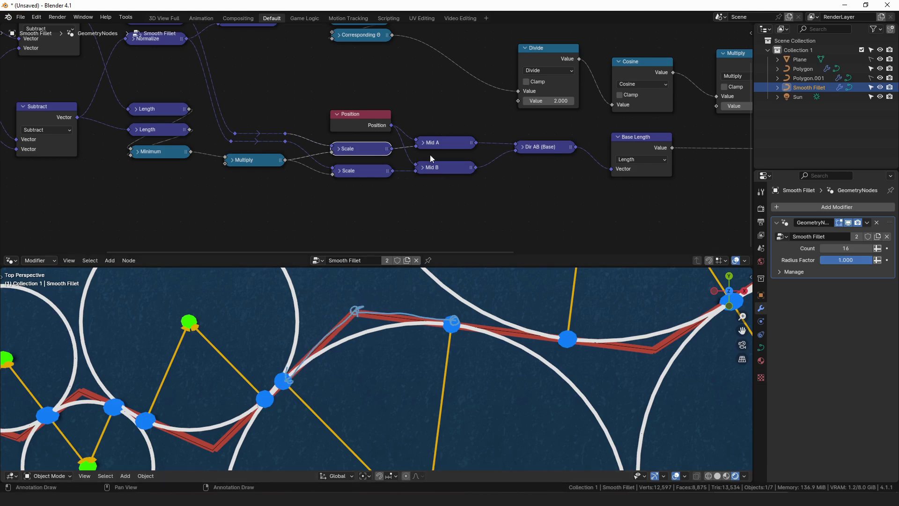
{"action": "middle_click_drag", "start_coordinate": [425, 142], "coordinate": [394, 159]}
{"action": "left_click_drag", "start_coordinate": [332, 141], "coordinate": [332, 130]}
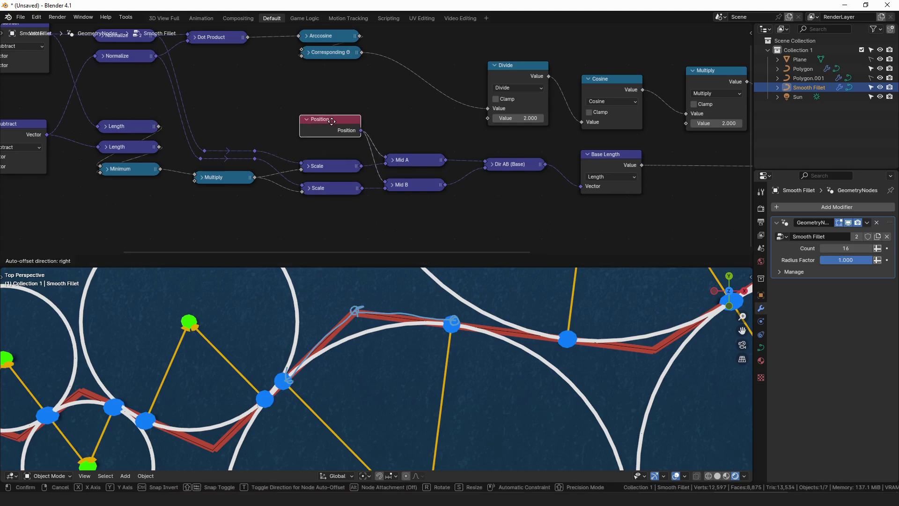
Briefly expand the Mid A and Mid B nodes in turn, and circle the blue tangent point that each one represents
{"action": "left_click", "coordinate": [394, 160]}
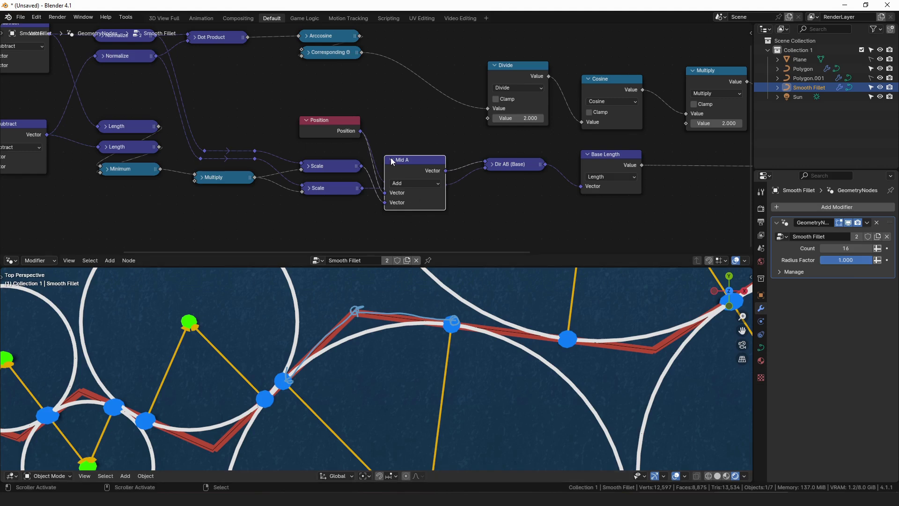
{"action": "left_click", "coordinate": [392, 160]}
{"action": "left_click_drag", "start_coordinate": [294, 387], "coordinate": [279, 369]}
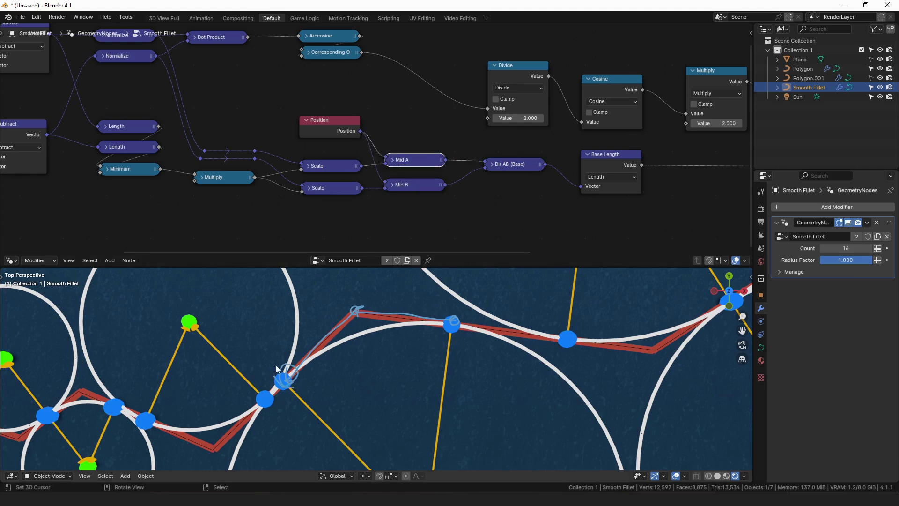
{"action": "left_click", "coordinate": [392, 184]}
{"action": "left_click_drag", "start_coordinate": [405, 188], "coordinate": [409, 185]}
{"action": "left_click", "coordinate": [392, 182]}
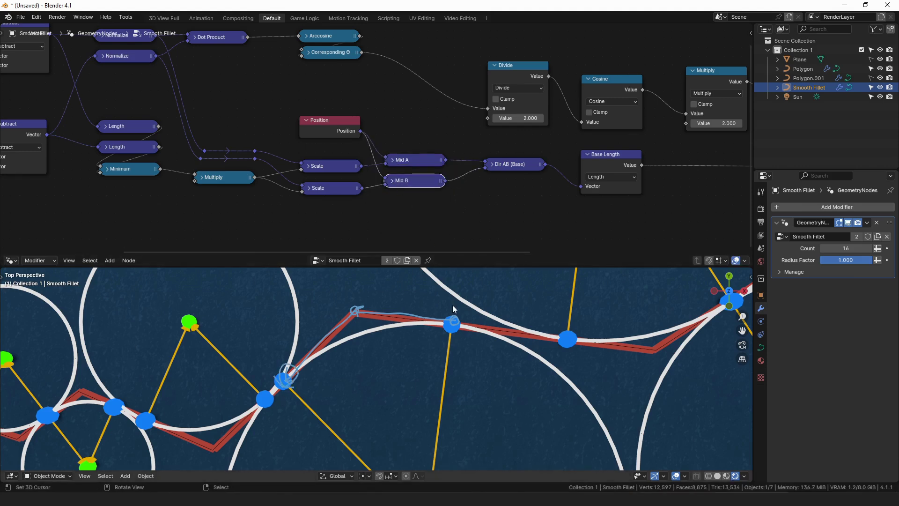
{"action": "left_click_drag", "start_coordinate": [449, 322], "coordinate": [450, 321]}
Annotate opposing direction arrows above the edge between the upper corner and its tangent point, and clear all annotations
{"action": "mouse_move", "coordinate": [357, 302]}
{"action": "left_mouse_down"}
{"action": "mouse_move", "coordinate": [436, 304]}
{"action": "mouse_move", "coordinate": [453, 296]}
{"action": "mouse_move", "coordinate": [380, 290]}
{"action": "left_mouse_up"}
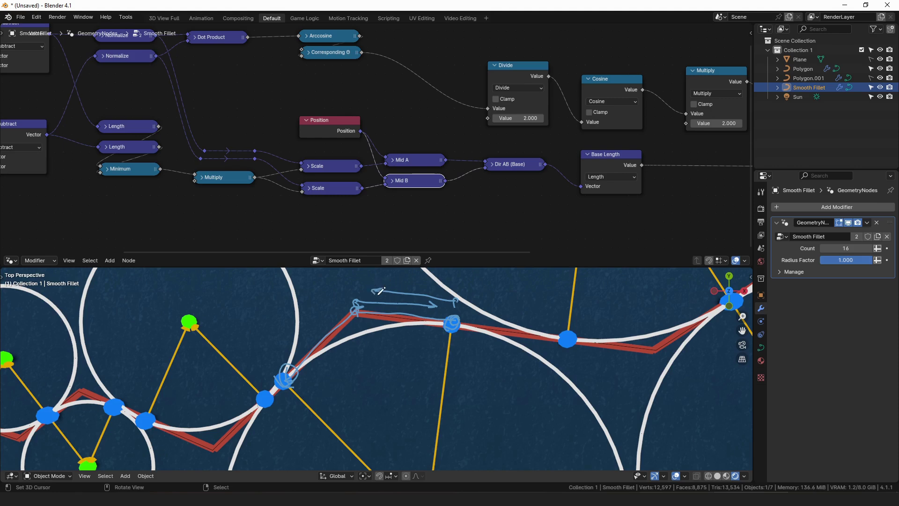
{"action": "key", "text": "q"}
{"action": "left_click", "coordinate": [434, 300]}
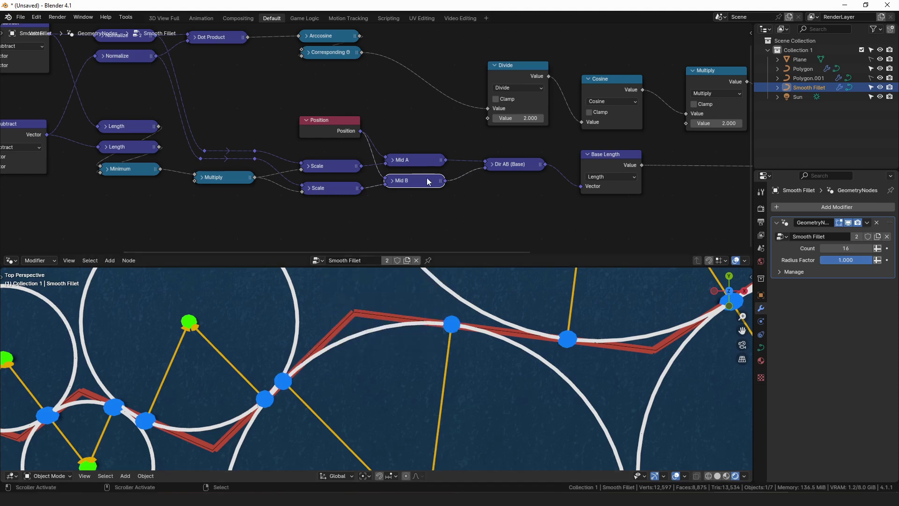
Reposition Mid A and Mid B, expand the Dir AB (Base) node, and annotate an arrow joining the two tangent points
{"action": "left_click_drag", "start_coordinate": [428, 182], "coordinate": [428, 190]}
{"action": "left_click_drag", "start_coordinate": [414, 160], "coordinate": [415, 165]}
{"action": "left_click", "coordinate": [492, 164]}
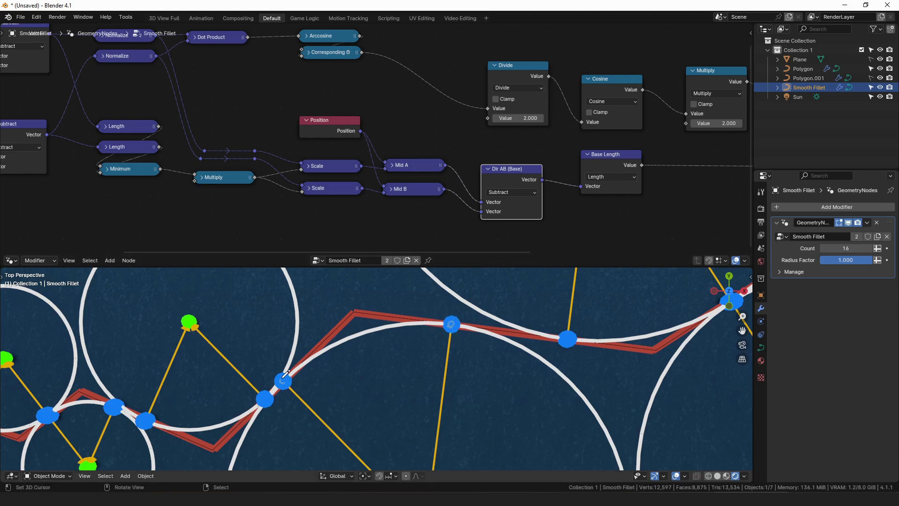
{"action": "mouse_move", "coordinate": [284, 380]}
{"action": "left_mouse_down"}
{"action": "mouse_move", "coordinate": [449, 316]}
{"action": "mouse_move", "coordinate": [427, 325]}
{"action": "left_mouse_up"}
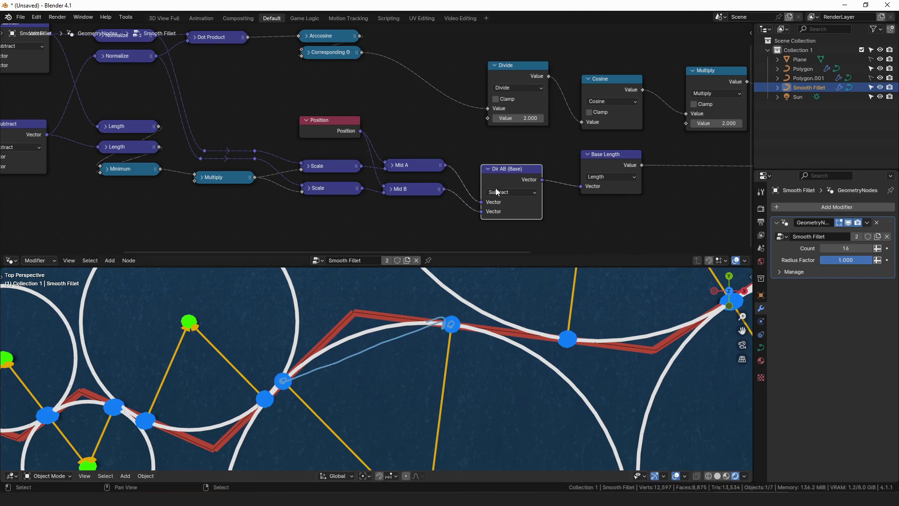
Collapse the Dir AB (Base) node and reposition the Base Length node beside it
{"action": "left_click", "coordinate": [488, 169]}
{"action": "left_click_drag", "start_coordinate": [502, 172], "coordinate": [501, 173]}
{"action": "left_click_drag", "start_coordinate": [608, 159], "coordinate": [604, 164]}
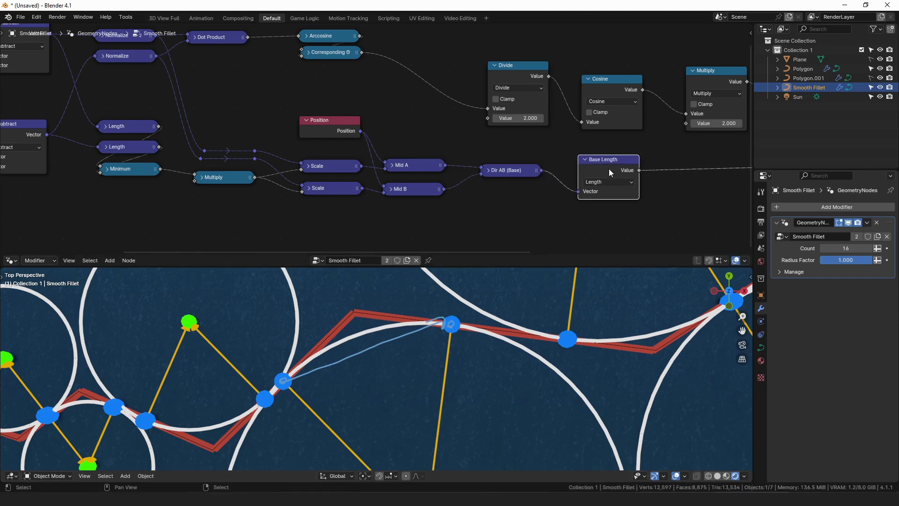
Annotate a 4 and a curved bracket below the line joining the two tangent points, and undo the annotations
{"action": "left_click_drag", "start_coordinate": [361, 362], "coordinate": [409, 360]}
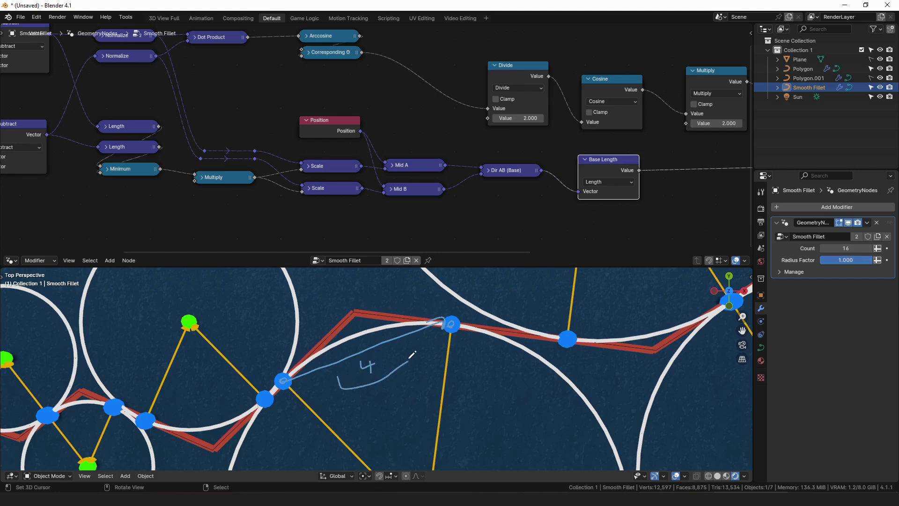
{"action": "key", "text": "ctrl+z"}
{"action": "key", "text": "ctrl+z"}
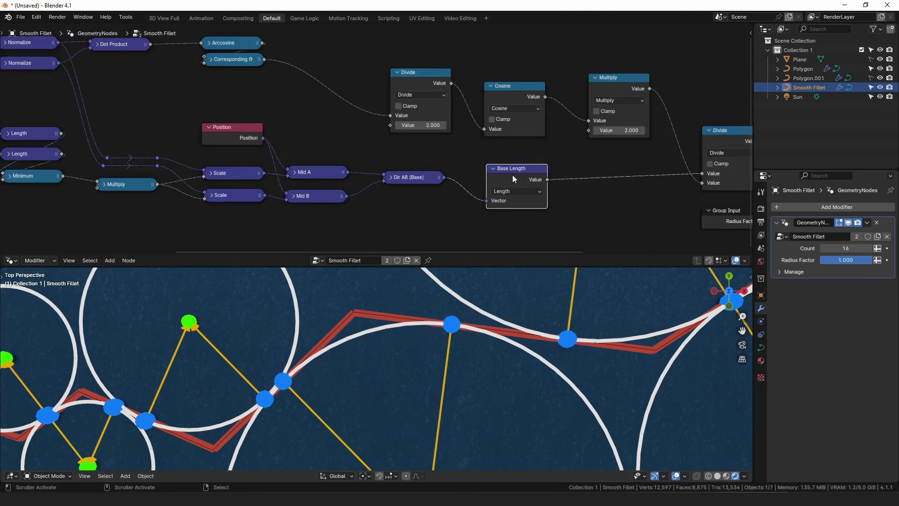
Reposition the Base Length node, and annotate the two radius lines from the upper corner's tangent points toward the circle centre
{"action": "left_click_drag", "start_coordinate": [512, 175], "coordinate": [521, 171]}
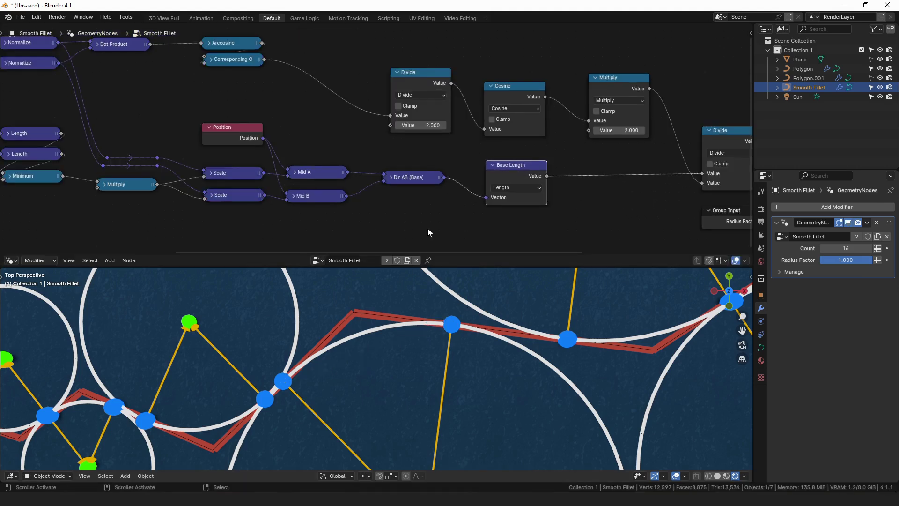
{"action": "mouse_move", "coordinate": [282, 383]}
{"action": "left_mouse_down"}
{"action": "mouse_move", "coordinate": [451, 327]}
{"action": "mouse_move", "coordinate": [363, 311]}
{"action": "mouse_move", "coordinate": [285, 382]}
{"action": "mouse_move", "coordinate": [377, 469]}
{"action": "left_mouse_up"}
{"action": "left_click_drag", "start_coordinate": [452, 323], "coordinate": [436, 454]}
{"action": "middle_click_drag", "start_coordinate": [439, 441], "coordinate": [440, 355], "text": "shift"}
{"action": "middle_click_drag", "start_coordinate": [474, 298], "coordinate": [465, 348], "text": "shift"}
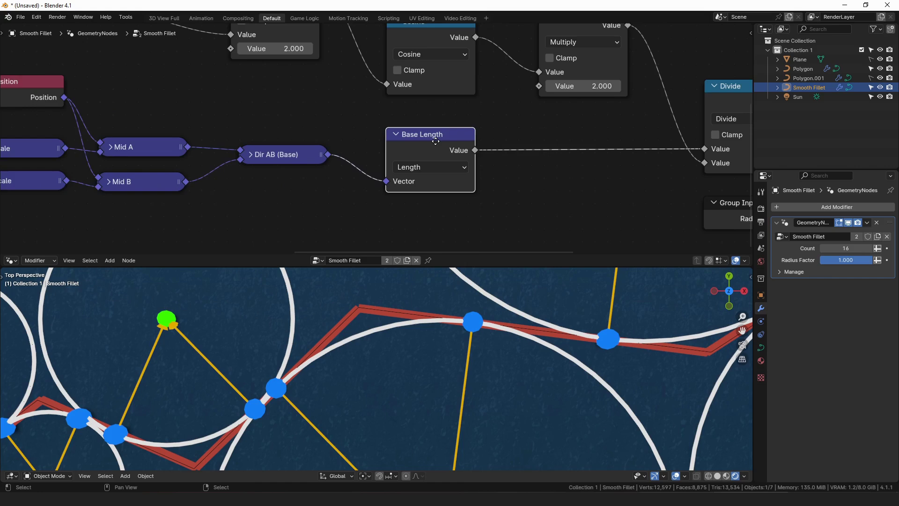
{"action": "middle_click_drag", "start_coordinate": [436, 141], "coordinate": [444, 158]}
{"action": "left_click_drag", "start_coordinate": [433, 158], "coordinate": [431, 157]}
Reposition the Corresponding Θ node, and annotate the two edges from the upper corner to its tangent points
{"action": "middle_click_drag", "start_coordinate": [306, 108], "coordinate": [461, 174]}
{"action": "scroll", "coordinate": [424, 151], "scroll_direction": "down", "scroll_amount": 2}
{"action": "mouse_move", "coordinate": [211, 84]}
{"action": "left_mouse_down"}
{"action": "mouse_move", "coordinate": [214, 99]}
{"action": "mouse_move", "coordinate": [217, 88]}
{"action": "left_mouse_up"}
{"action": "left_click_drag", "start_coordinate": [360, 307], "coordinate": [459, 320]}
{"action": "left_click_drag", "start_coordinate": [361, 305], "coordinate": [296, 364]}
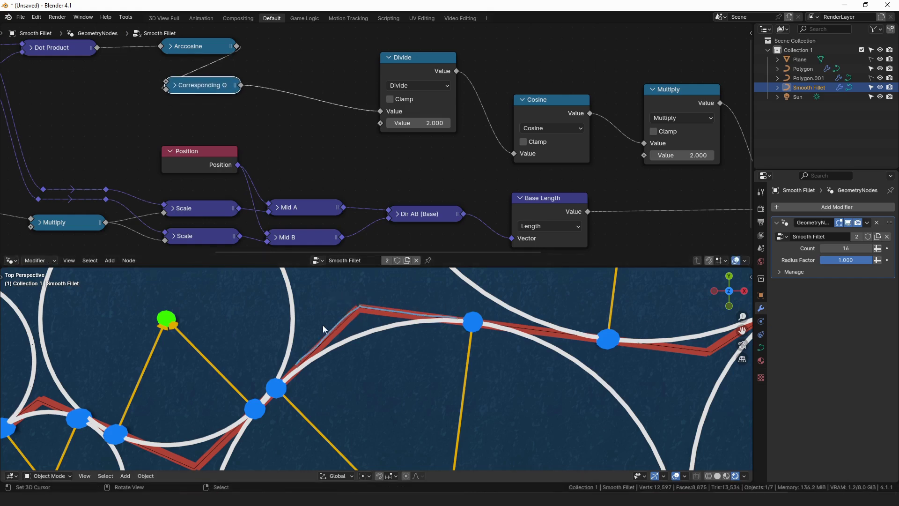
Reposition the Divide node before Cosine, and annotate a line bisecting the upper corner's angle
{"action": "left_click_drag", "start_coordinate": [405, 61], "coordinate": [402, 78]}
{"action": "left_click_drag", "start_coordinate": [358, 305], "coordinate": [386, 361]}
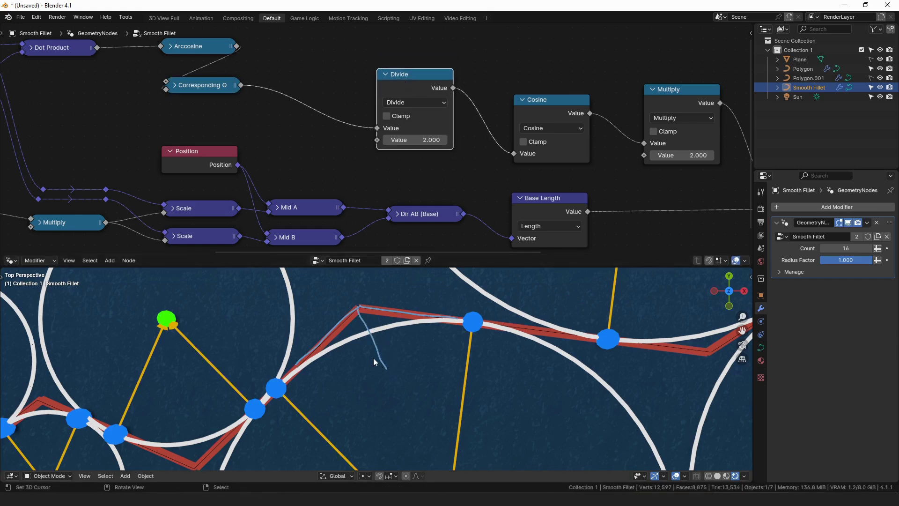
{"action": "middle_click_drag", "start_coordinate": [392, 356], "coordinate": [389, 342], "text": "shift"}
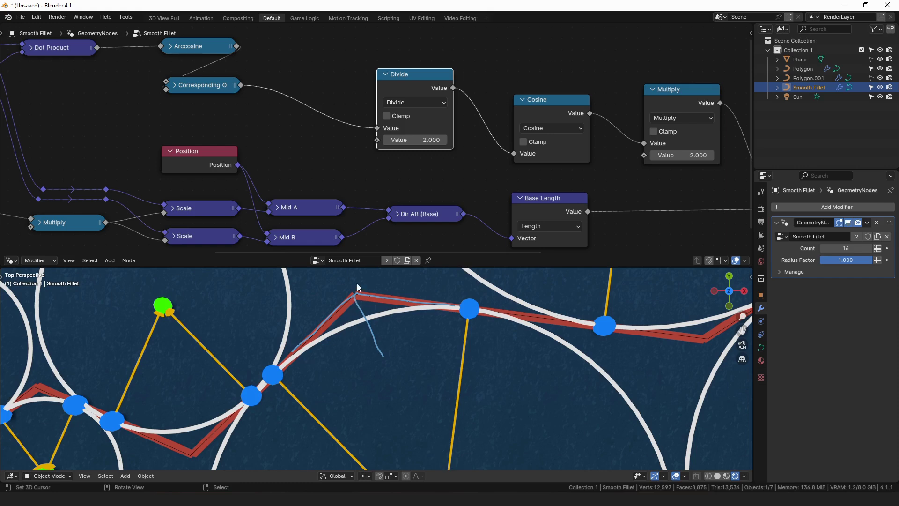
{"action": "middle_click_drag", "start_coordinate": [392, 342], "coordinate": [389, 336], "text": "shift"}
Annotate the base line between the tangent points, the radius from the point nearer the long edge, and the angle between them
{"action": "left_click_drag", "start_coordinate": [269, 366], "coordinate": [461, 300]}
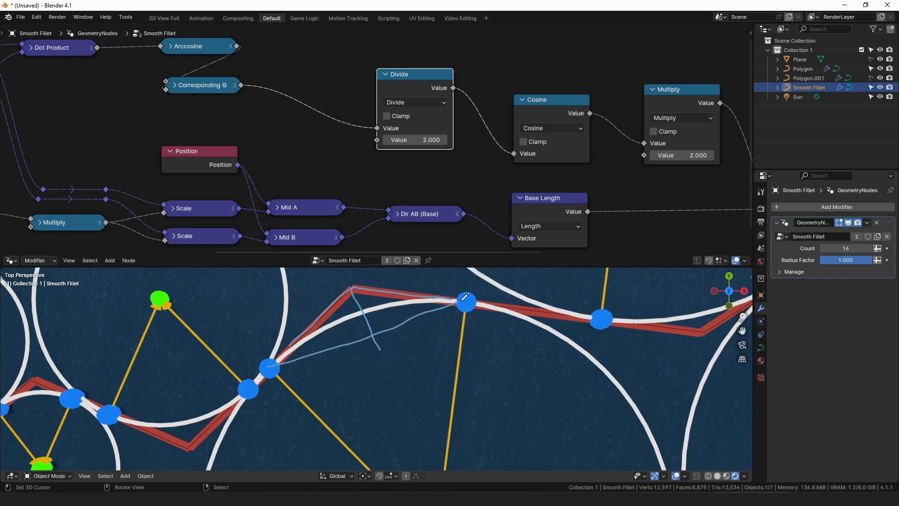
{"action": "left_click_drag", "start_coordinate": [468, 298], "coordinate": [451, 452]}
{"action": "middle_click_drag", "start_coordinate": [453, 433], "coordinate": [456, 364], "text": "shift"}
{"action": "scroll", "coordinate": [440, 346], "scroll_direction": "down", "scroll_amount": 3}
{"action": "middle_click_drag", "start_coordinate": [420, 306], "coordinate": [426, 347], "text": "shift"}
{"action": "scroll", "coordinate": [425, 347], "scroll_direction": "up", "scroll_amount": 2}
{"action": "mouse_move", "coordinate": [427, 322]}
{"action": "left_mouse_down"}
{"action": "mouse_move", "coordinate": [439, 345]}
{"action": "mouse_move", "coordinate": [429, 326]}
{"action": "left_mouse_up"}
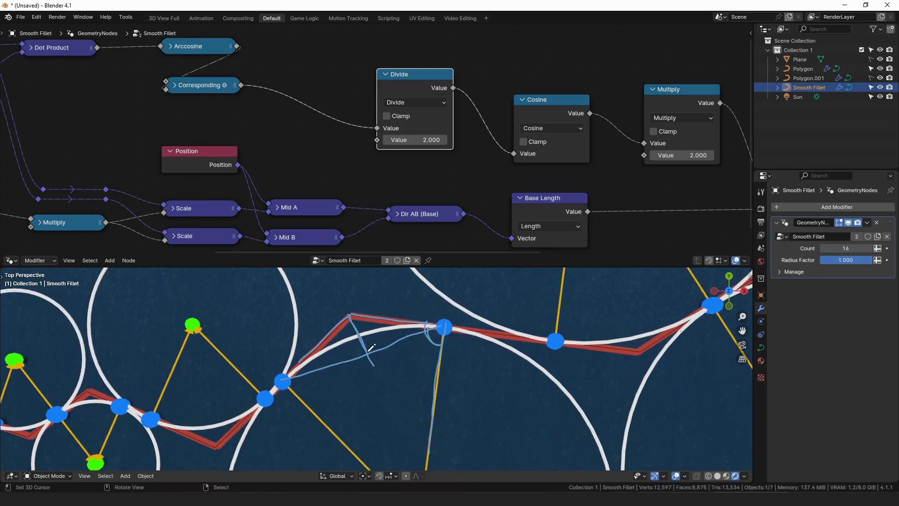
Extend the annotated corner bisector down to the circle centre, and mark the half-angle there with an arc arrow
{"action": "mouse_move", "coordinate": [360, 353]}
{"action": "left_mouse_down"}
{"action": "mouse_move", "coordinate": [300, 373]}
{"action": "mouse_move", "coordinate": [349, 313]}
{"action": "mouse_move", "coordinate": [364, 342]}
{"action": "left_mouse_up"}
{"action": "scroll", "coordinate": [437, 338], "scroll_direction": "down", "scroll_amount": 1, "text": "shift"}
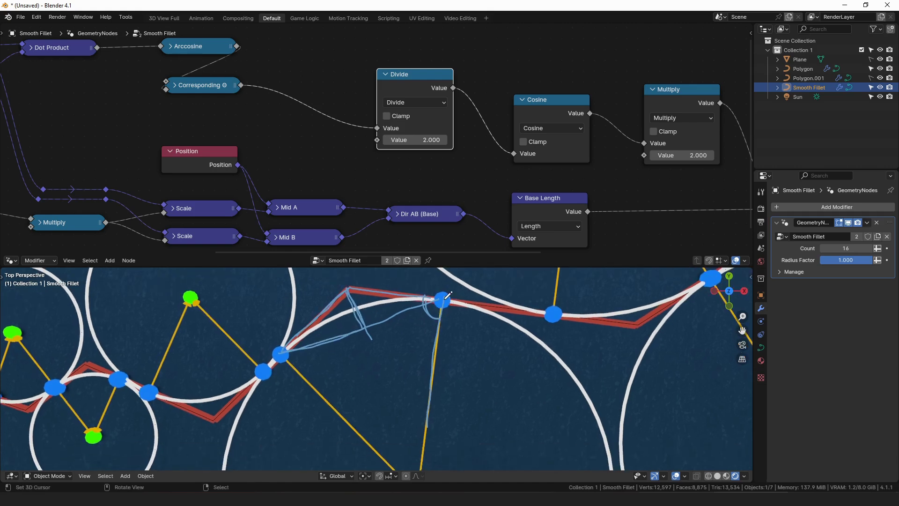
{"action": "scroll", "coordinate": [369, 323], "scroll_direction": "down", "scroll_amount": 1, "text": "shift"}
{"action": "left_click_drag", "start_coordinate": [372, 305], "coordinate": [414, 456]}
{"action": "middle_click_drag", "start_coordinate": [412, 342], "coordinate": [443, 438], "text": "shift"}
{"action": "mouse_move", "coordinate": [356, 368]}
{"action": "left_mouse_down"}
{"action": "mouse_move", "coordinate": [404, 361]}
{"action": "mouse_move", "coordinate": [407, 369]}
{"action": "left_mouse_up"}
{"action": "middle_click_drag", "start_coordinate": [438, 391], "coordinate": [425, 302], "text": "shift"}
{"action": "left_click_drag", "start_coordinate": [408, 447], "coordinate": [432, 423]}
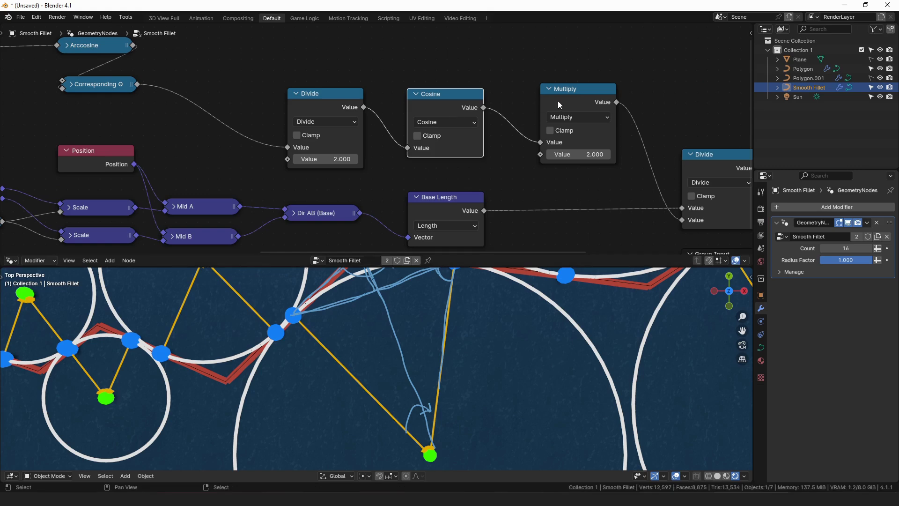
Reposition the Multiply node after Cosine, and annotate a second angle arc at the circle centre
{"action": "left_click_drag", "start_coordinate": [558, 101], "coordinate": [570, 100]}
{"action": "middle_click_drag", "start_coordinate": [578, 164], "coordinate": [553, 145]}
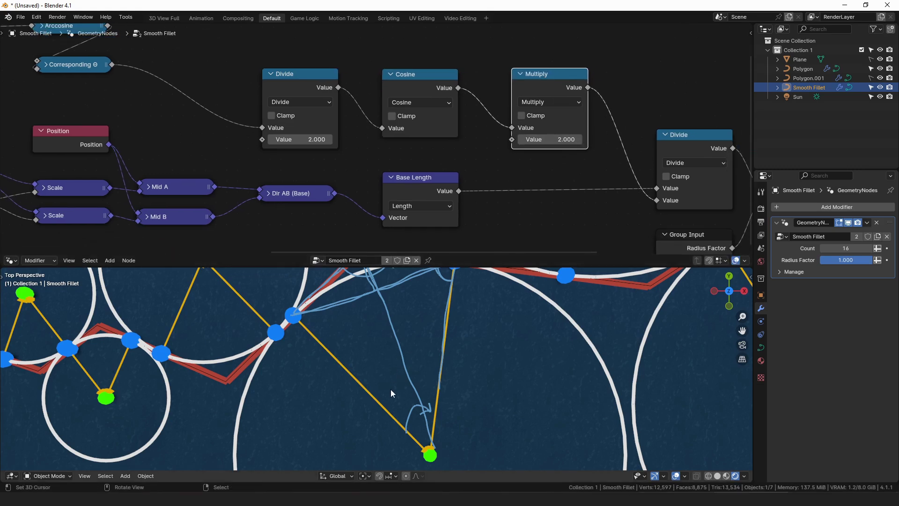
{"action": "mouse_move", "coordinate": [403, 422]}
{"action": "left_mouse_down"}
{"action": "mouse_move", "coordinate": [417, 400]}
{"action": "mouse_move", "coordinate": [431, 402]}
{"action": "left_mouse_up"}
Reposition the Base Length node and the Divide node that combines it with the multiplied cosine
{"action": "middle_click_drag", "start_coordinate": [606, 175], "coordinate": [503, 150]}
{"action": "left_click", "coordinate": [582, 131]}
{"action": "left_click_drag", "start_coordinate": [583, 136], "coordinate": [573, 142]}
{"action": "left_click_drag", "start_coordinate": [311, 160], "coordinate": [307, 160]}
{"action": "left_click_drag", "start_coordinate": [592, 166], "coordinate": [599, 164]}
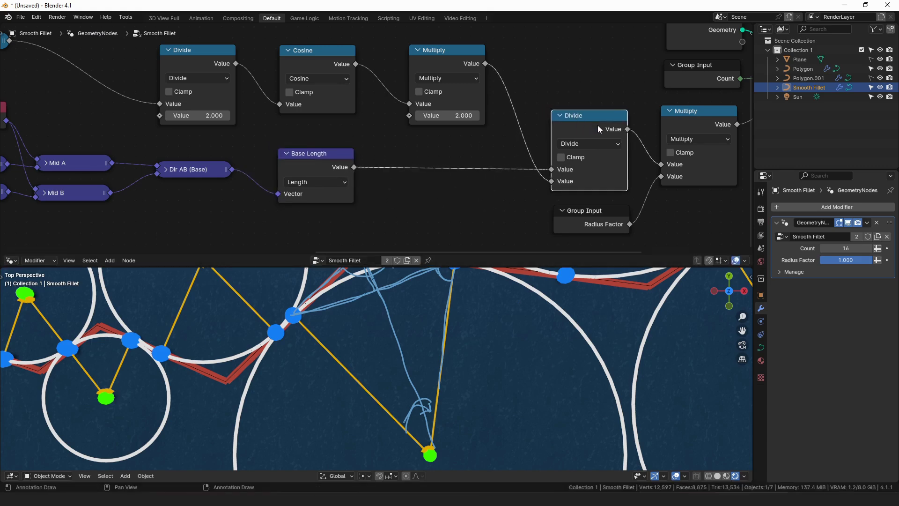
Annotate the radius between the circle centre and its lower tangent point, and clear all annotations
{"action": "middle_click_drag", "start_coordinate": [602, 165], "coordinate": [455, 166]}
{"action": "mouse_move", "coordinate": [431, 445]}
{"action": "left_mouse_down"}
{"action": "mouse_move", "coordinate": [300, 315]}
{"action": "mouse_move", "coordinate": [411, 409]}
{"action": "mouse_move", "coordinate": [439, 451]}
{"action": "left_mouse_up"}
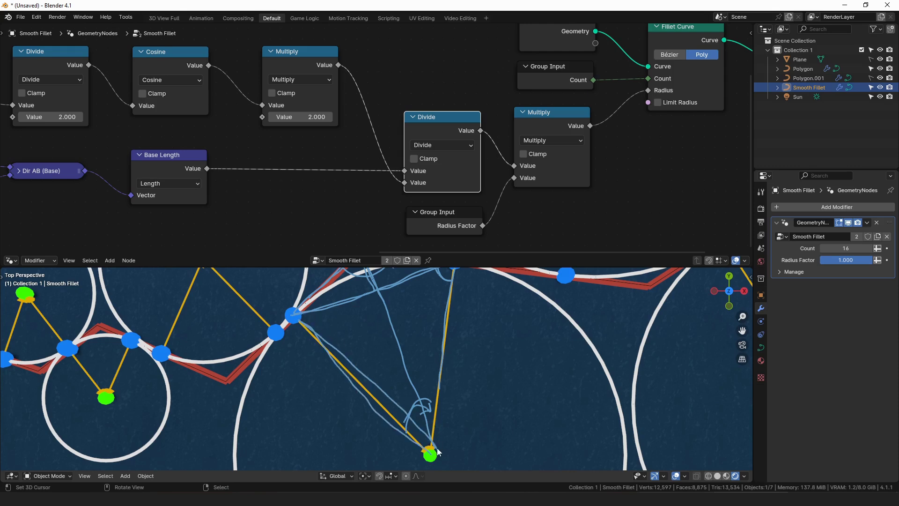
{"action": "key", "text": "ctrl+z"}
{"action": "key", "text": "ctrl+z"}
{"action": "key", "text": "ctrl+z"}
{"action": "key", "text": "q"}
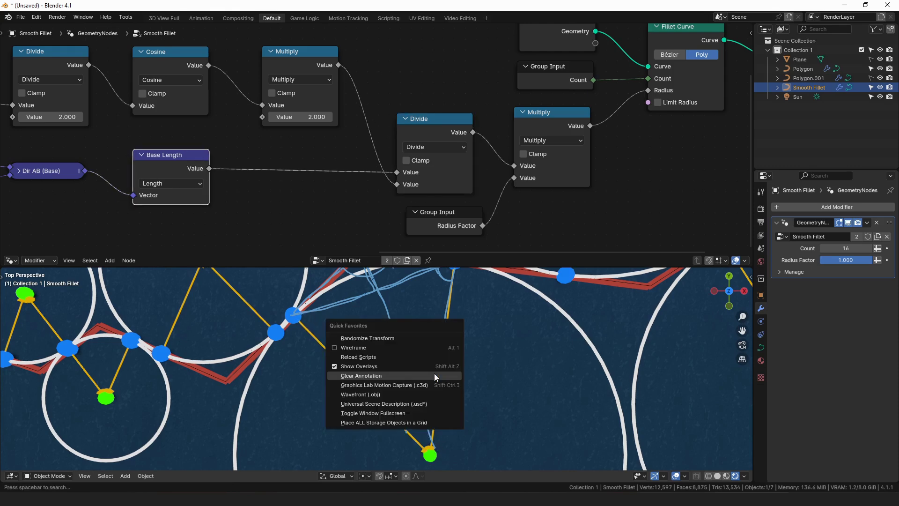
{"action": "left_click", "coordinate": [434, 372]}
Reposition the Divide node fed by Base Length, and briefly annotate the large circle's radius before undoing the stroke
{"action": "scroll", "coordinate": [439, 341], "scroll_direction": "up", "scroll_amount": 1}
{"action": "scroll", "coordinate": [449, 354], "scroll_direction": "down", "scroll_amount": 2}
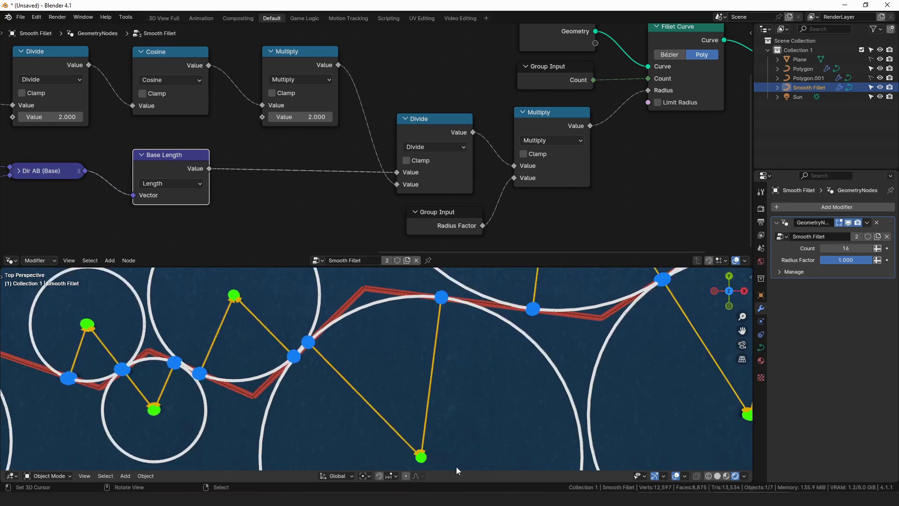
{"action": "middle_click_drag", "start_coordinate": [453, 377], "coordinate": [461, 339], "text": "shift"}
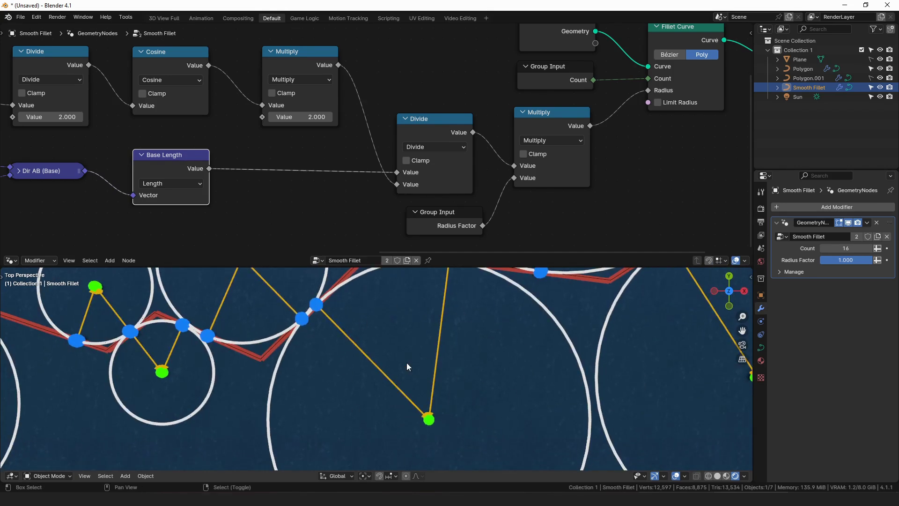
{"action": "middle_click_drag", "start_coordinate": [407, 362], "coordinate": [400, 390], "text": "shift"}
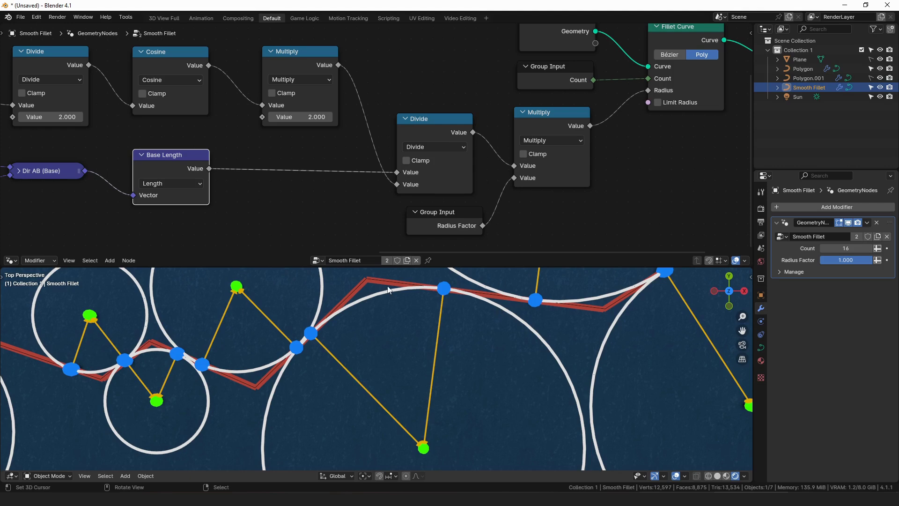
{"action": "left_click_drag", "start_coordinate": [427, 122], "coordinate": [412, 143]}
{"action": "mouse_move", "coordinate": [424, 444]}
{"action": "left_mouse_down"}
{"action": "mouse_move", "coordinate": [320, 336]}
{"action": "mouse_move", "coordinate": [440, 287]}
{"action": "mouse_move", "coordinate": [425, 441]}
{"action": "left_mouse_up"}
{"action": "key", "text": "ctrl+z"}
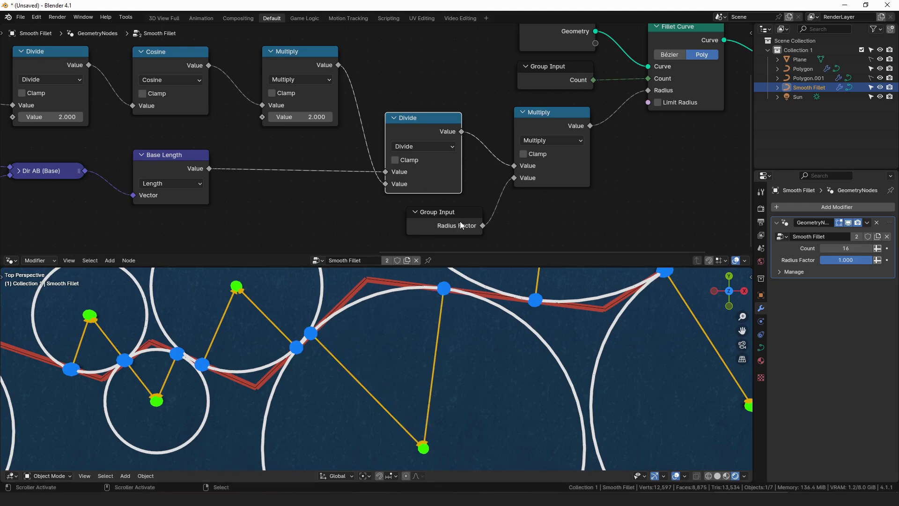
Reposition the Radius Factor Group Input and the final Multiply node, and try varying the modifier's Radius Factor
{"action": "left_click_drag", "start_coordinate": [461, 226], "coordinate": [429, 223]}
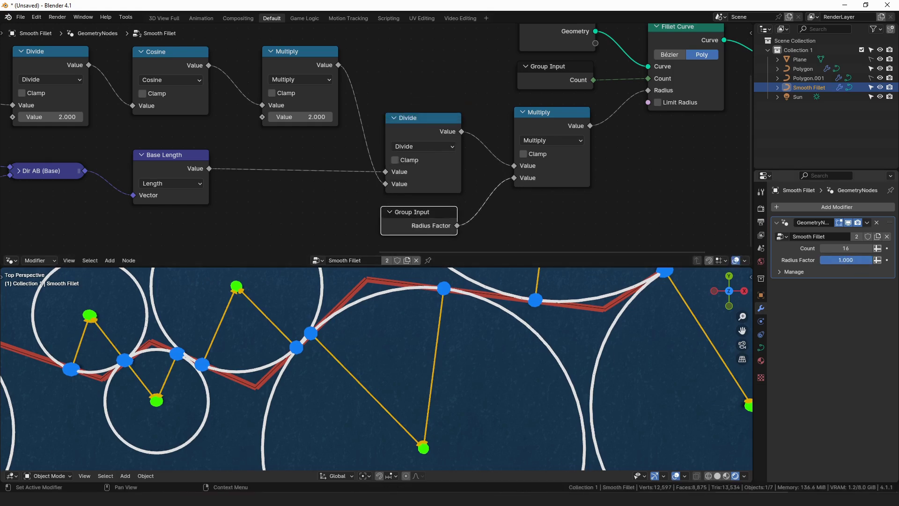
{"action": "left_click_drag", "start_coordinate": [556, 113], "coordinate": [555, 108]}
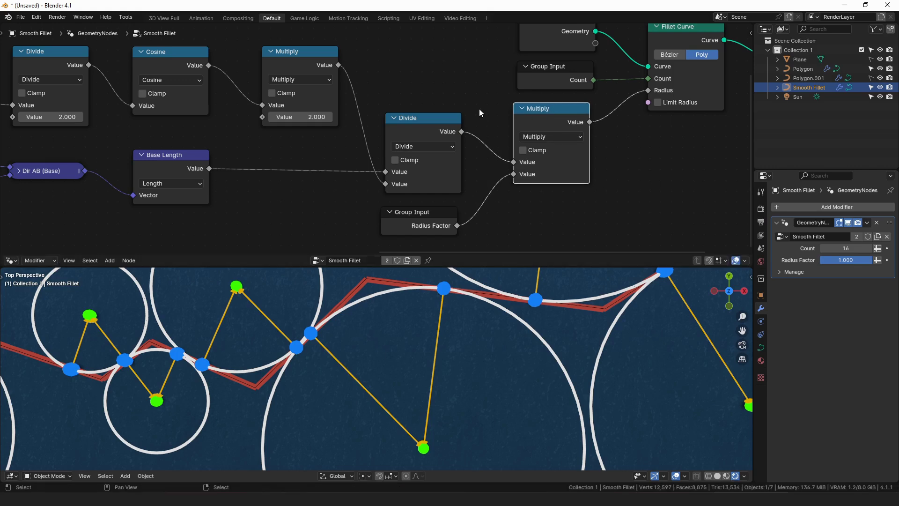
{"action": "scroll", "coordinate": [605, 117], "scroll_direction": "down", "scroll_amount": 3}
{"action": "middle_click_drag", "start_coordinate": [690, 99], "coordinate": [563, 127]}
{"action": "left_click_drag", "start_coordinate": [577, 104], "coordinate": [581, 89]}
{"action": "left_click_drag", "start_coordinate": [397, 187], "coordinate": [400, 188]}
{"action": "middle_click_drag", "start_coordinate": [399, 187], "coordinate": [443, 162]}
{"action": "left_click_drag", "start_coordinate": [846, 260], "coordinate": [872, 262]}
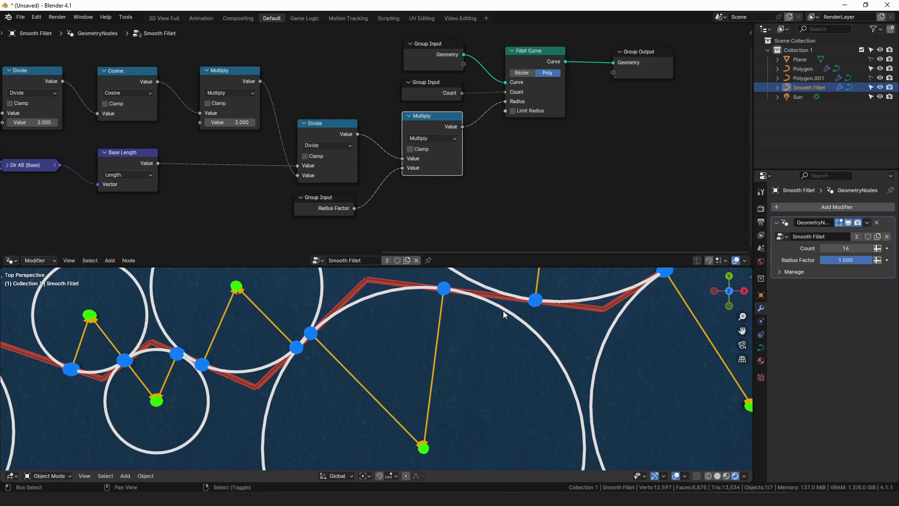
Select the Polygon object to show its Demo node tree, and preview the Dbg_DrawLine node following Curve to Mesh
{"action": "middle_click_drag", "start_coordinate": [503, 311], "coordinate": [419, 343], "text": "shift"}
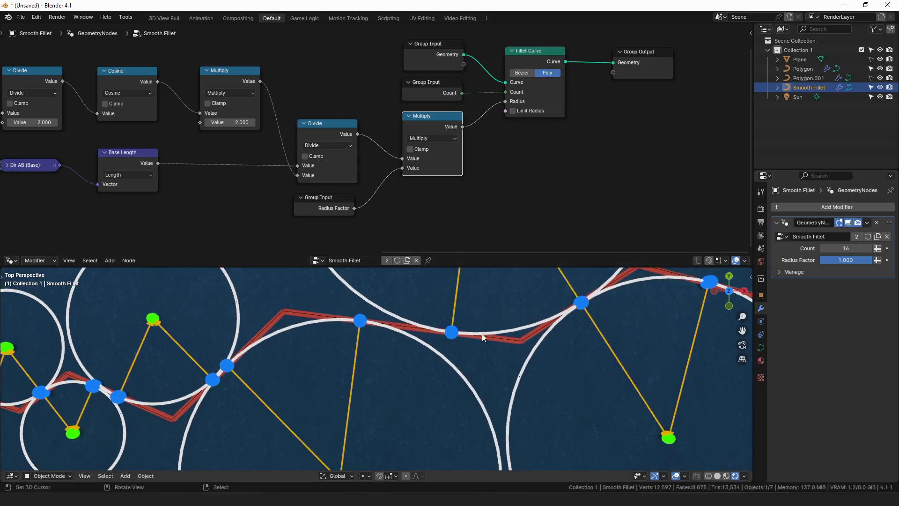
{"action": "scroll", "coordinate": [482, 333], "scroll_direction": "down", "scroll_amount": 1}
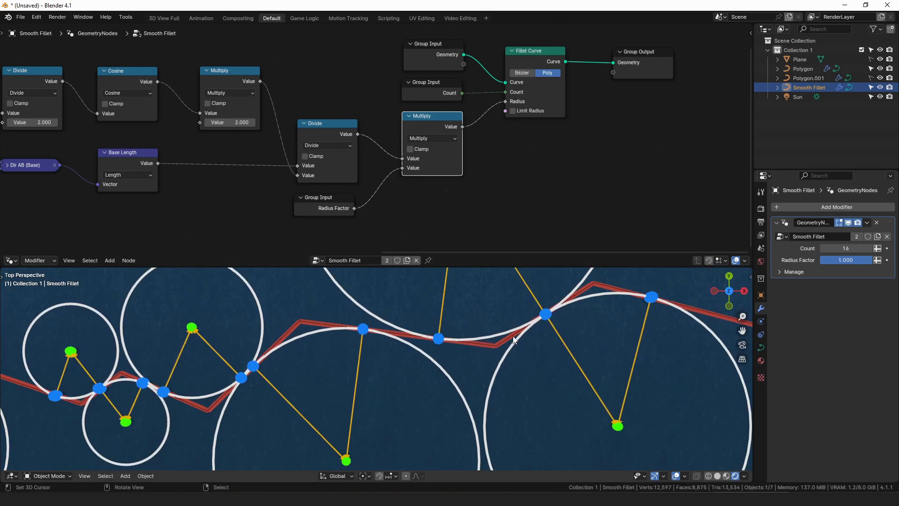
{"action": "left_click", "coordinate": [802, 70]}
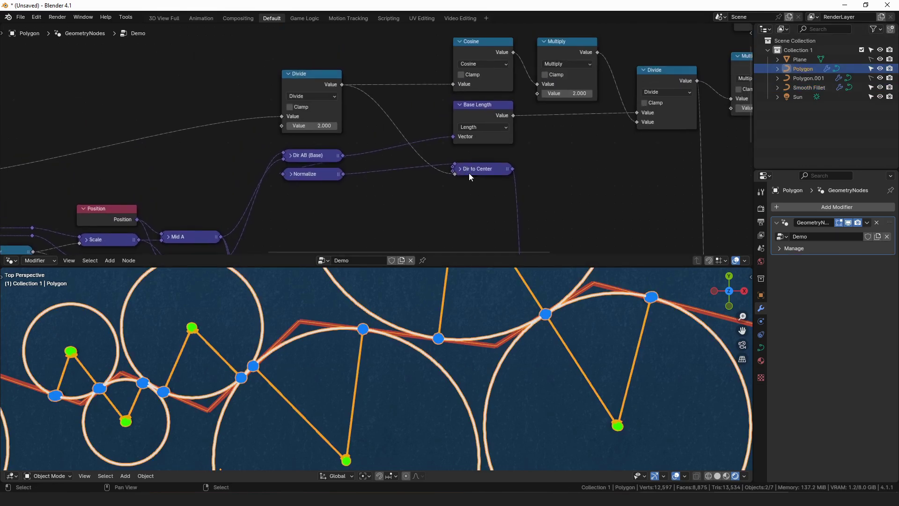
{"action": "scroll", "coordinate": [469, 176], "scroll_direction": "down", "scroll_amount": 1}
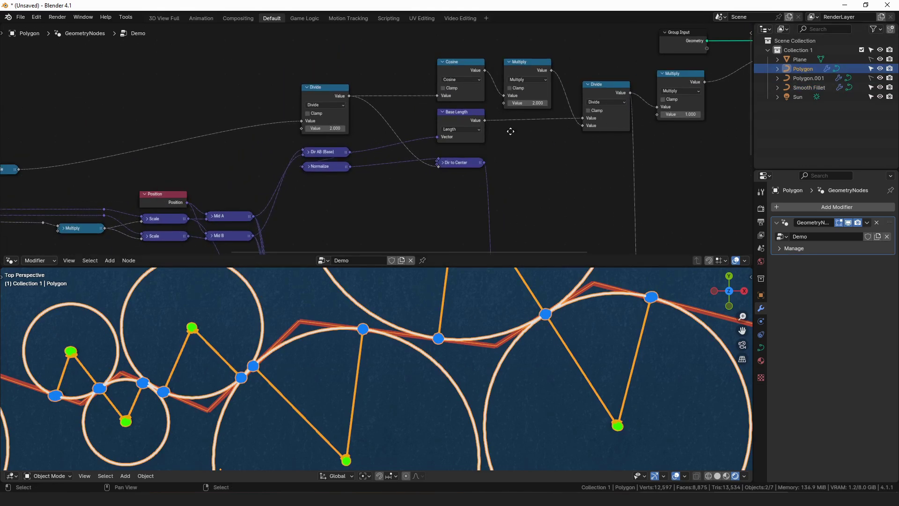
{"action": "middle_click_drag", "start_coordinate": [511, 131], "coordinate": [334, 170]}
{"action": "scroll", "coordinate": [334, 170], "scroll_direction": "down", "scroll_amount": 2}
{"action": "middle_click_drag", "start_coordinate": [671, 113], "coordinate": [433, 123]}
{"action": "left_click", "coordinate": [450, 98], "text": "ctrl+shift"}
{"action": "middle_click_drag", "start_coordinate": [489, 140], "coordinate": [549, 132]}
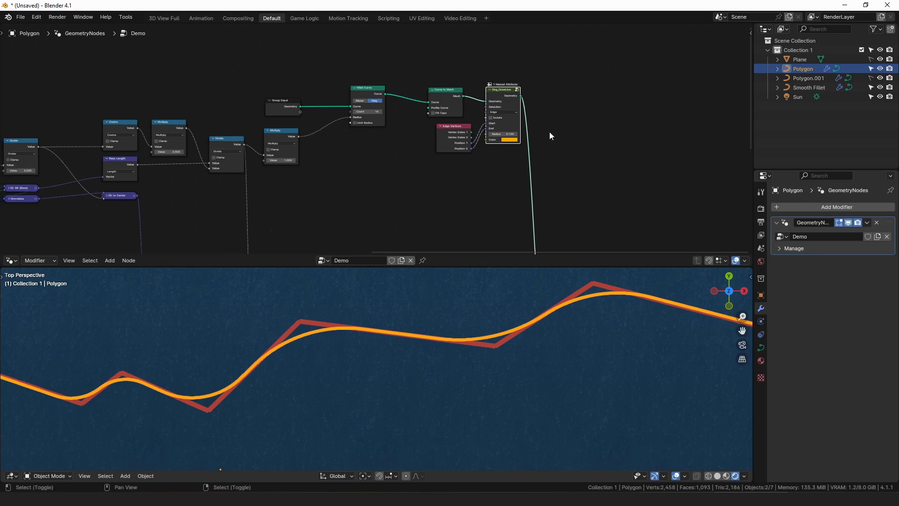
{"action": "scroll", "coordinate": [485, 124], "scroll_direction": "up", "scroll_amount": 1}
{"action": "scroll", "coordinate": [420, 91], "scroll_direction": "up", "scroll_amount": 2}
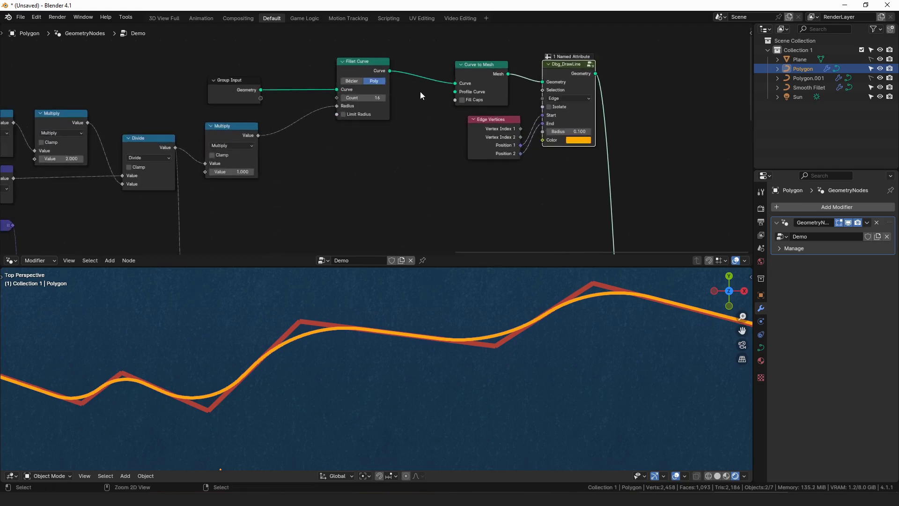
Reposition the Fillet Curve node and disconnect the Multiply node from its Radius input
{"action": "left_click_drag", "start_coordinate": [385, 81], "coordinate": [396, 86]}
{"action": "left_click_drag", "start_coordinate": [379, 128], "coordinate": [330, 141]}
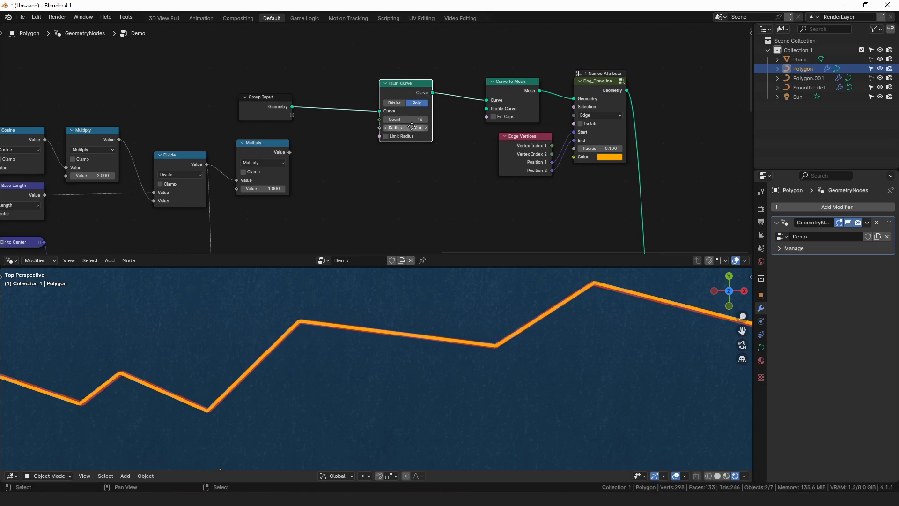
{"action": "middle_click_drag", "start_coordinate": [411, 128], "coordinate": [456, 136]}
{"action": "middle_click_drag", "start_coordinate": [440, 318], "coordinate": [445, 322], "text": "ctrl"}
{"action": "scroll", "coordinate": [445, 326], "scroll_direction": "up", "scroll_amount": 1}
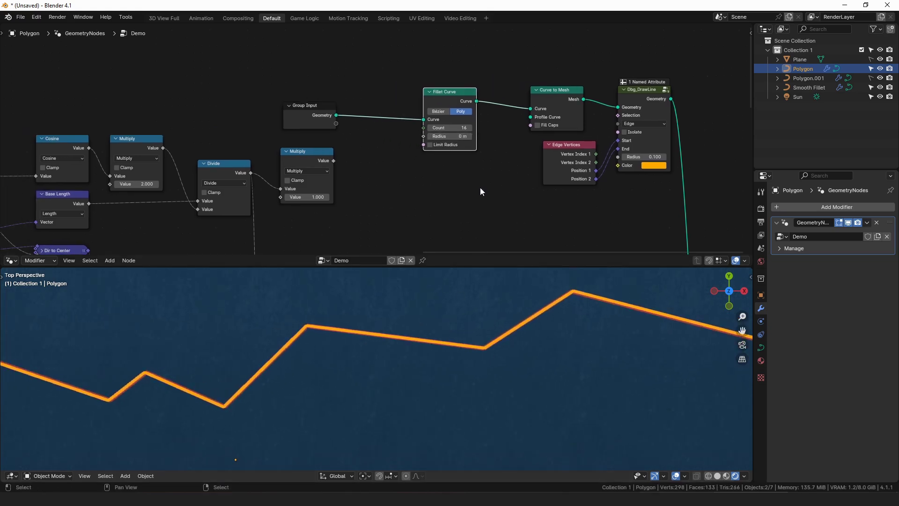
Vary the Fillet Curve's radius, including a reset to 0 and a value of 0.65 m
{"action": "left_click_drag", "start_coordinate": [438, 136], "coordinate": [461, 136]}
{"action": "left_click", "coordinate": [456, 136]}
{"action": "type", "text": "0"}
{"action": "key", "text": "Return"}
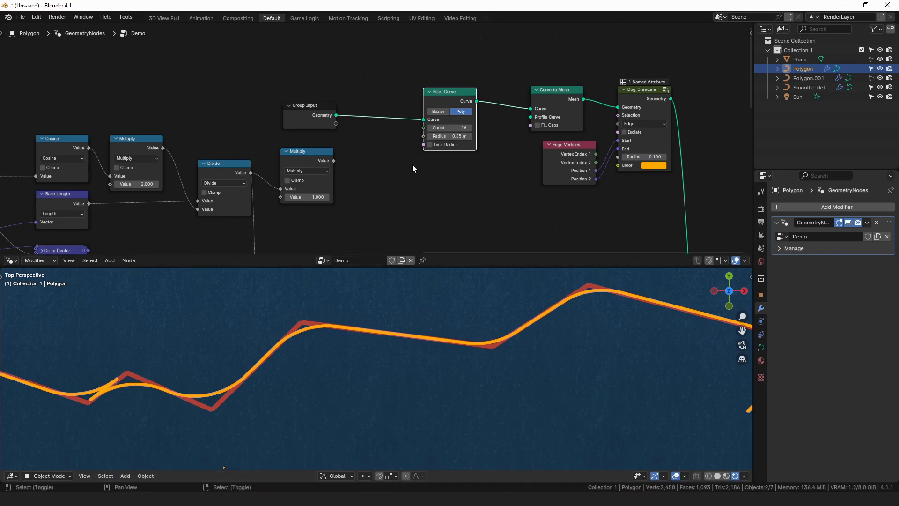
Raise the Fillet Curve's radius to 40.7 m and enable Limit Radius
{"action": "mouse_move", "coordinate": [448, 135]}
{"action": "left_mouse_down"}
{"action": "mouse_move", "coordinate": [457, 136]}
{"action": "mouse_move", "coordinate": [437, 137]}
{"action": "left_mouse_up"}
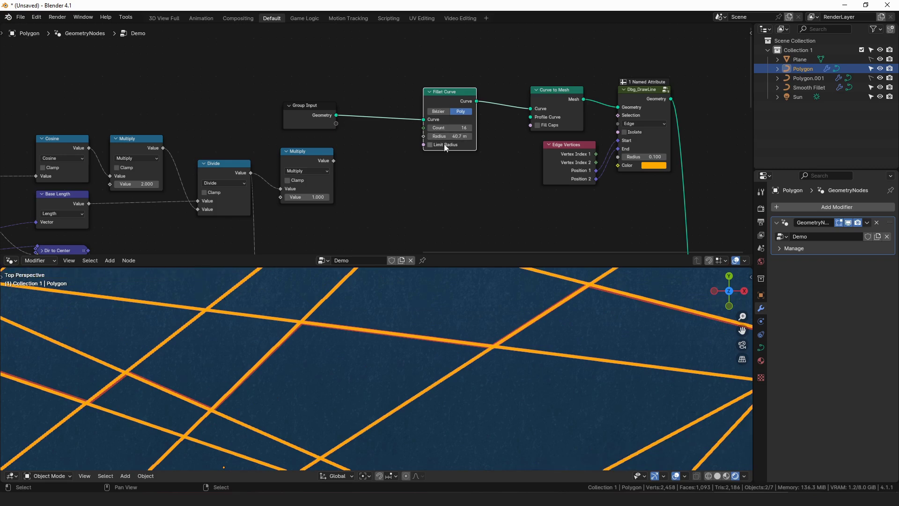
{"action": "left_click", "coordinate": [444, 144]}
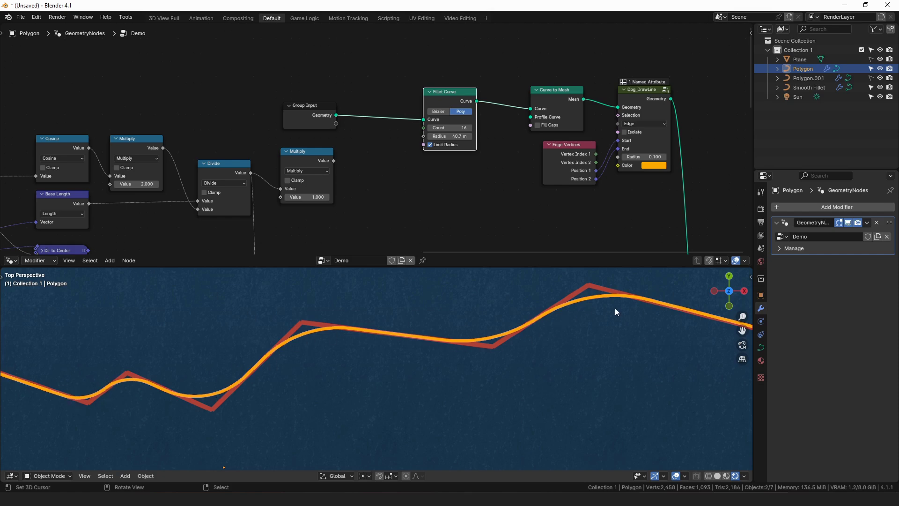
{"action": "scroll", "coordinate": [600, 328], "scroll_direction": "down", "scroll_amount": 5}
{"action": "scroll", "coordinate": [554, 352], "scroll_direction": "up", "scroll_amount": 2}
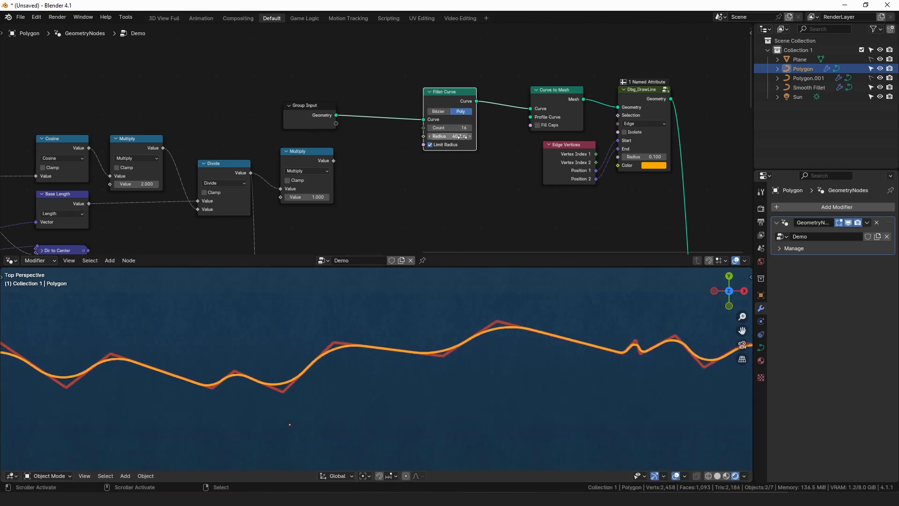
Edit the Polygon curve's small middle peak, moving its control point back past the neighbouring valley point to form a sharp zigzag
{"action": "scroll", "coordinate": [445, 164], "scroll_direction": "up", "scroll_amount": 1}
{"action": "key", "text": "Tab"}
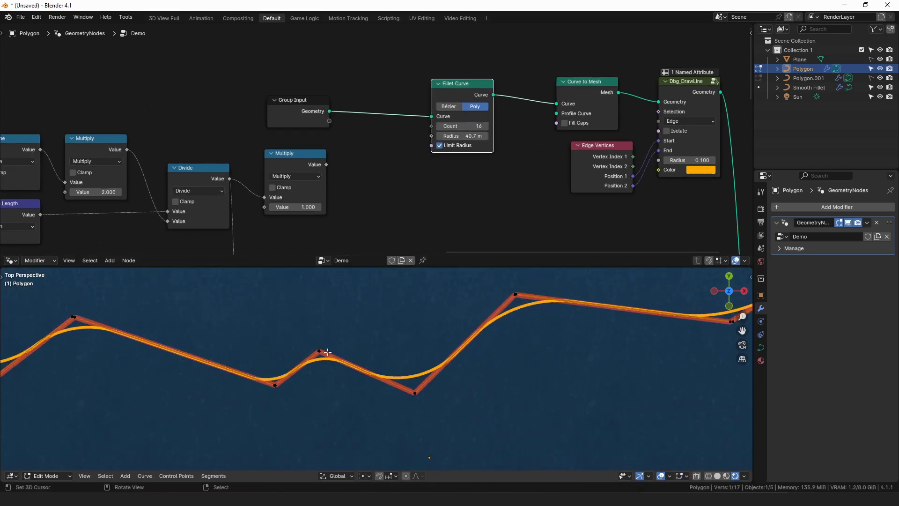
{"action": "left_click", "coordinate": [324, 352]}
{"action": "key", "text": "g"}
{"action": "left_click", "coordinate": [257, 355]}
{"action": "key", "text": "Tab"}
{"action": "middle_click_drag", "start_coordinate": [305, 360], "coordinate": [217, 331], "text": "ctrl"}
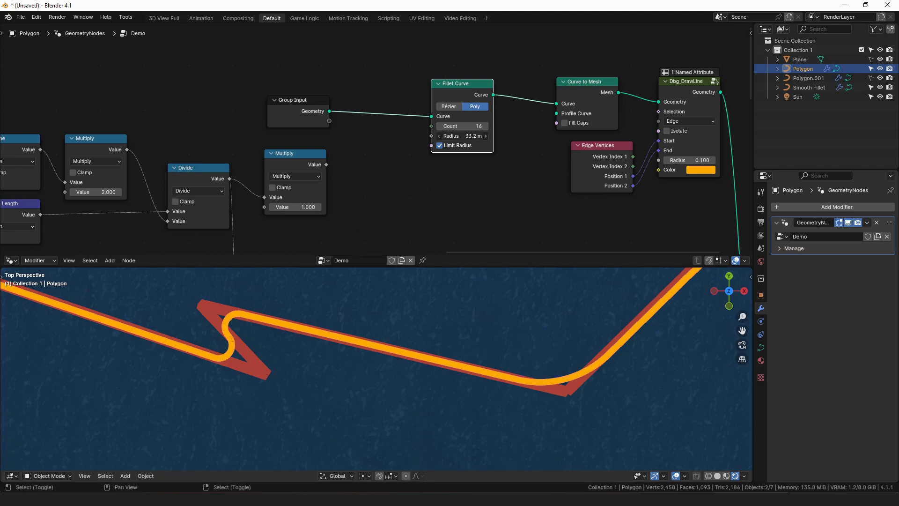
Lower the Fillet Curve's radius to 0.07 m and inspect the fillets at the zigzag and the wider corners
{"action": "mouse_move", "coordinate": [456, 135]}
{"action": "left_mouse_down"}
{"action": "mouse_move", "coordinate": [421, 136]}
{"action": "mouse_move", "coordinate": [467, 136]}
{"action": "left_mouse_up"}
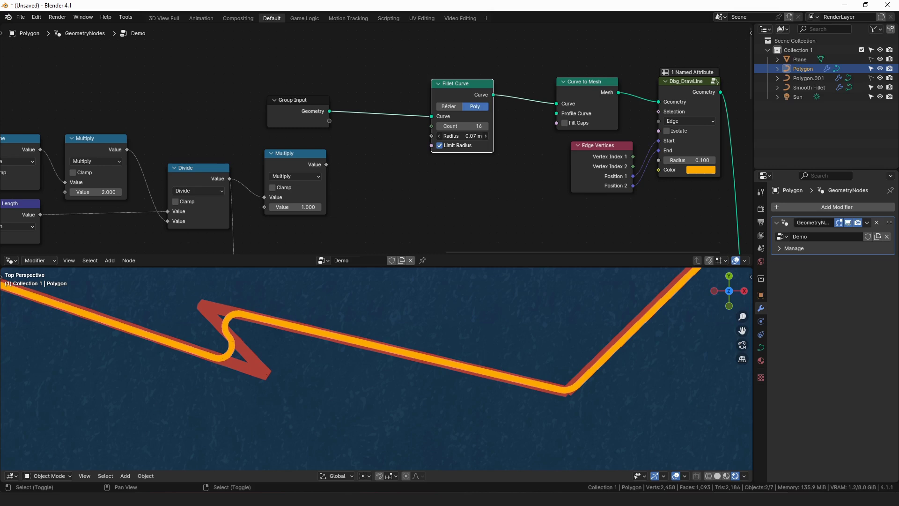
{"action": "scroll", "coordinate": [305, 358], "scroll_direction": "down", "scroll_amount": 6}
{"action": "middle_click_drag", "start_coordinate": [472, 348], "coordinate": [220, 420], "text": "shift"}
{"action": "middle_click_drag", "start_coordinate": [538, 374], "coordinate": [428, 373], "text": "shift"}
{"action": "scroll", "coordinate": [429, 372], "scroll_direction": "up", "scroll_amount": 5}
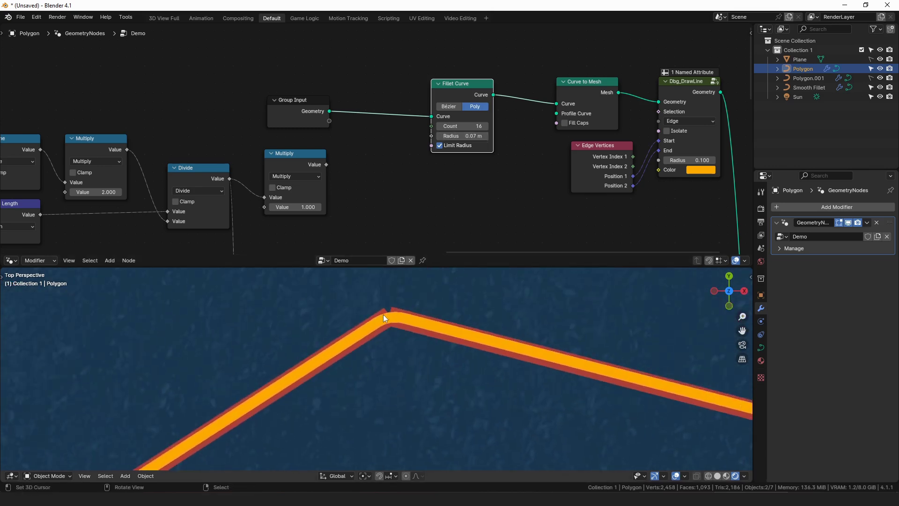
{"action": "scroll", "coordinate": [448, 145], "scroll_direction": "down", "scroll_amount": 4}
{"action": "middle_click_drag", "start_coordinate": [448, 144], "coordinate": [445, 95]}
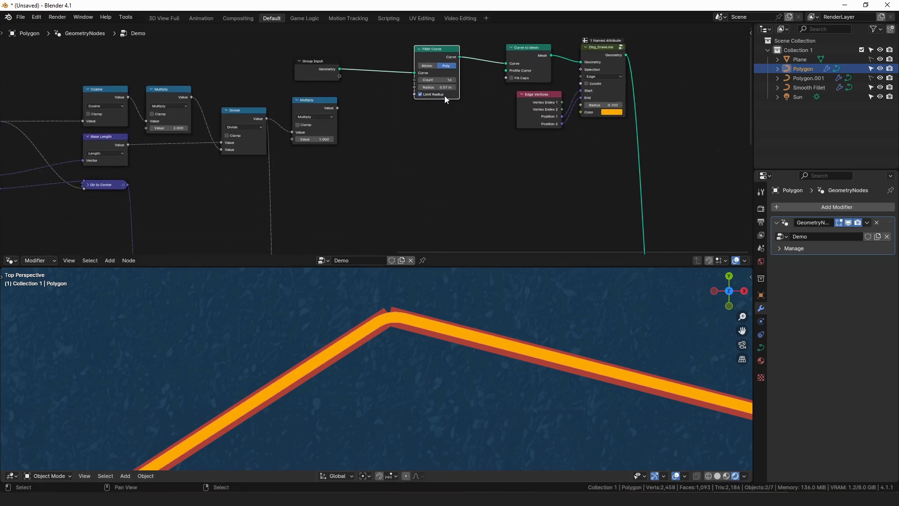
{"action": "scroll", "coordinate": [365, 347], "scroll_direction": "down", "scroll_amount": 5}
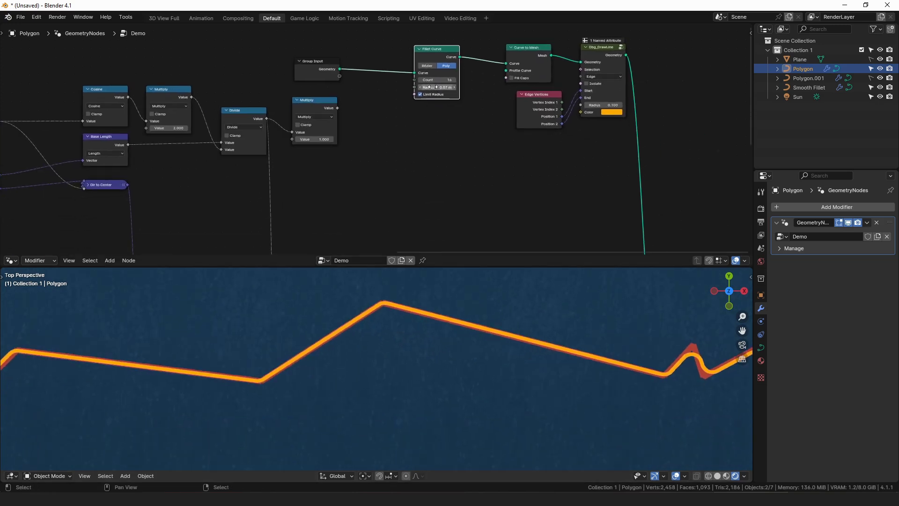
Raise the Fillet Curve's radius to 72.8 m, and link the final Multiply node's output to its Radius input
{"action": "left_click_drag", "start_coordinate": [436, 87], "coordinate": [456, 87]}
{"action": "middle_click_drag", "start_coordinate": [206, 374], "coordinate": [500, 350], "text": "shift"}
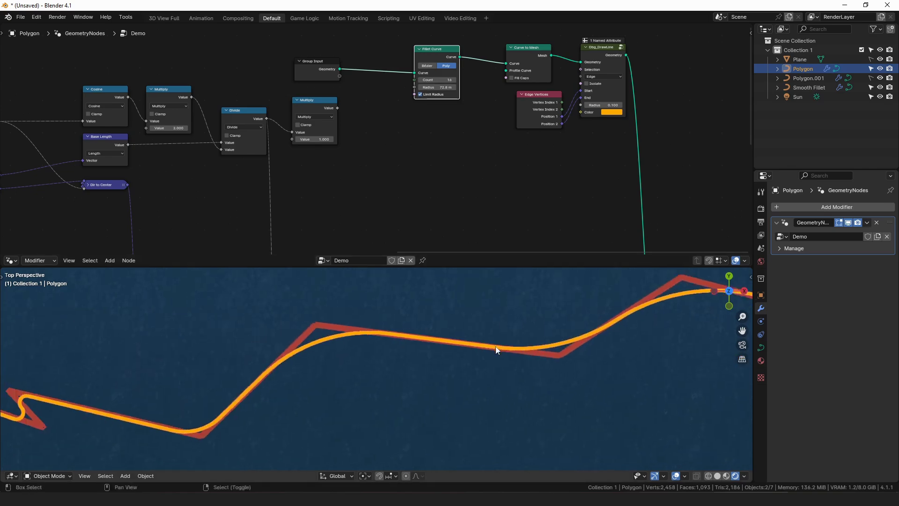
{"action": "middle_click_drag", "start_coordinate": [320, 367], "coordinate": [458, 342], "text": "shift"}
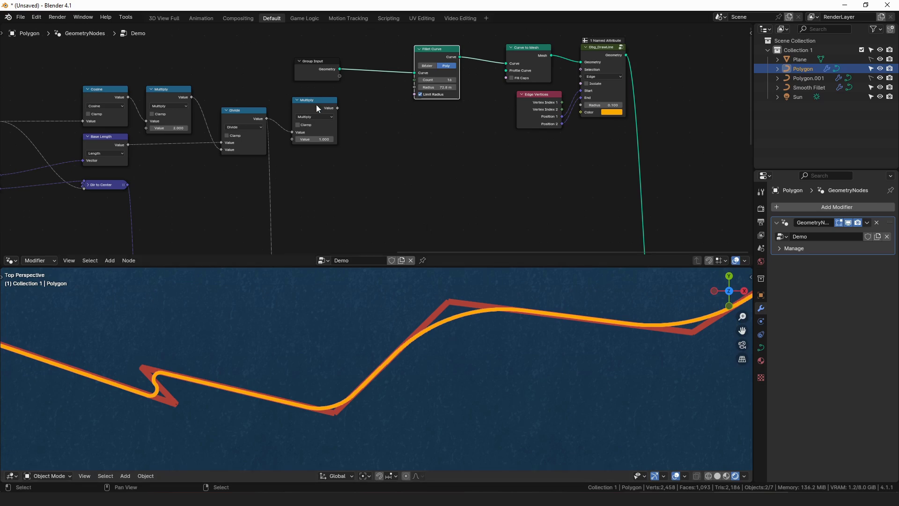
{"action": "middle_click_drag", "start_coordinate": [312, 133], "coordinate": [290, 215]}
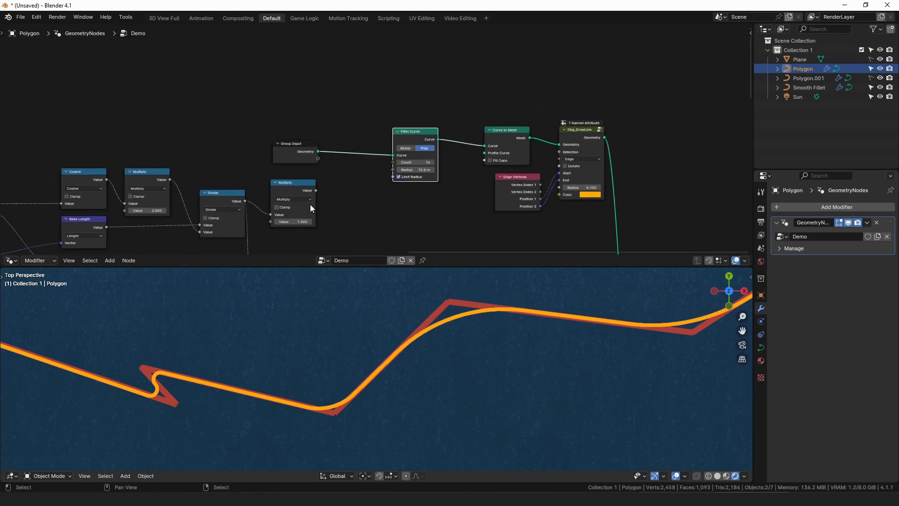
{"action": "left_click_drag", "start_coordinate": [313, 189], "coordinate": [393, 169]}
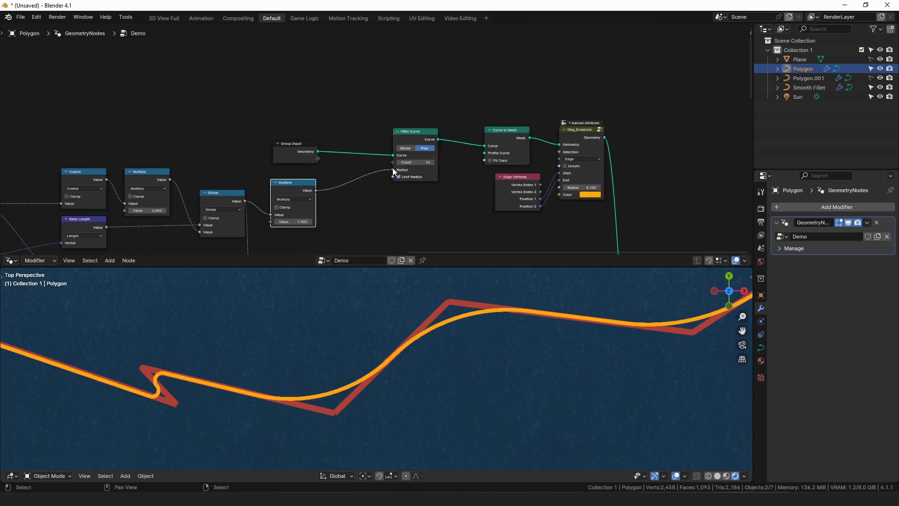
Lower the final Multiply node's factor to -0.600 and inspect the zigzag corner up close
{"action": "middle_click_drag", "start_coordinate": [384, 197], "coordinate": [461, 154]}
{"action": "scroll", "coordinate": [461, 154], "scroll_direction": "up", "scroll_amount": 1}
{"action": "left_click_drag", "start_coordinate": [370, 181], "coordinate": [295, 181]}
{"action": "middle_click_drag", "start_coordinate": [187, 423], "coordinate": [329, 394], "text": "shift"}
{"action": "middle_click_drag", "start_coordinate": [330, 394], "coordinate": [334, 213], "text": "ctrl"}
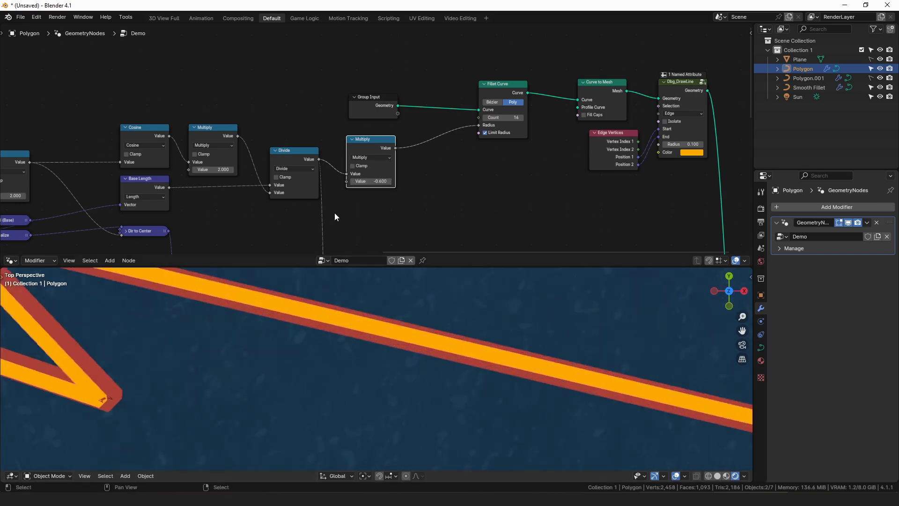
{"action": "middle_click_drag", "start_coordinate": [107, 358], "coordinate": [320, 368], "text": "shift"}
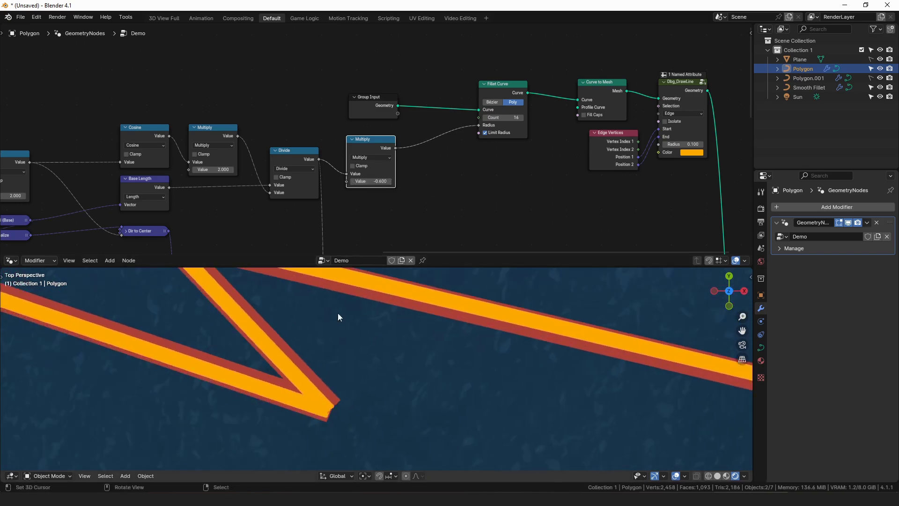
Reset the final Multiply node's factor to 1, and reduce it to 0.5
{"action": "double_click", "coordinate": [372, 181]}
{"action": "type", "text": "1"}
{"action": "key", "text": "Return"}
{"action": "left_click", "coordinate": [380, 183]}
{"action": "type", "text": ".5"}
{"action": "key", "text": "Return"}
Unlink the Multiply node from the Fillet Curve's Radius input to compare the zigzag fillets, and reconnect it
{"action": "middle_click_drag", "start_coordinate": [313, 365], "coordinate": [420, 393], "text": "shift"}
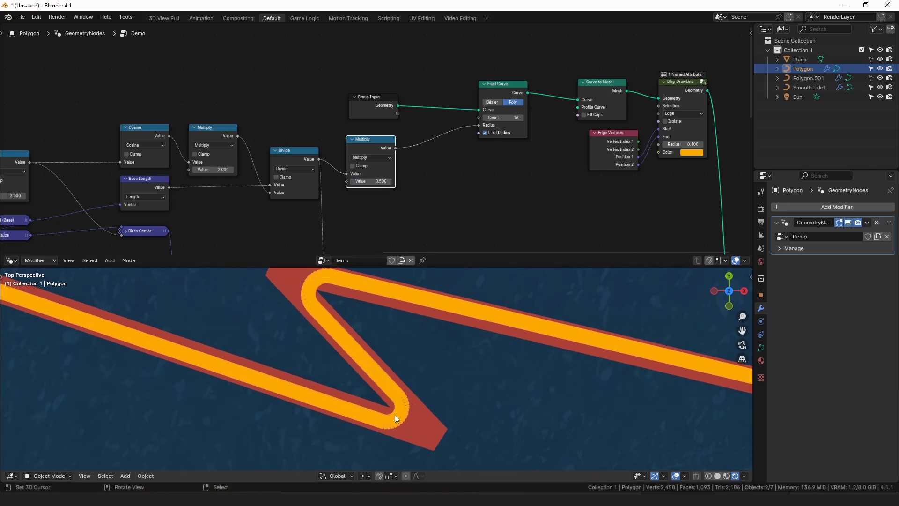
{"action": "left_click_drag", "start_coordinate": [479, 125], "coordinate": [457, 142]}
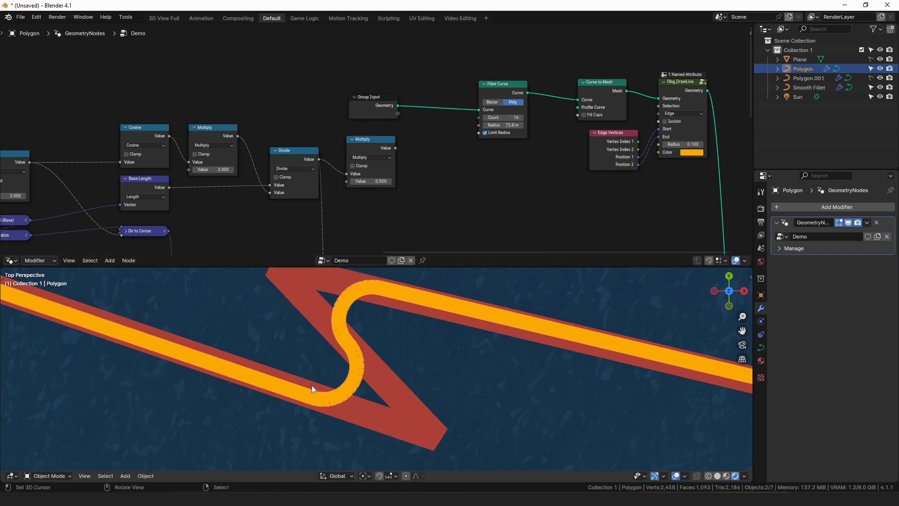
{"action": "left_click_drag", "start_coordinate": [396, 148], "coordinate": [477, 125]}
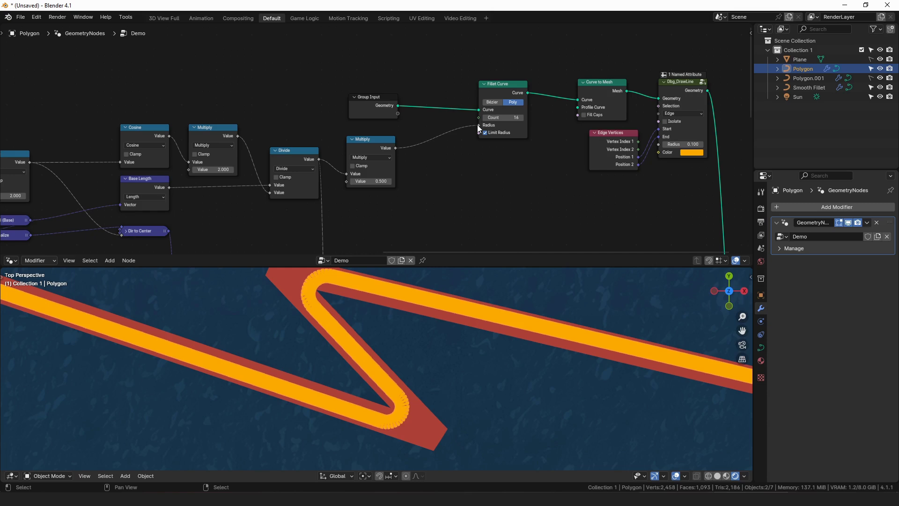